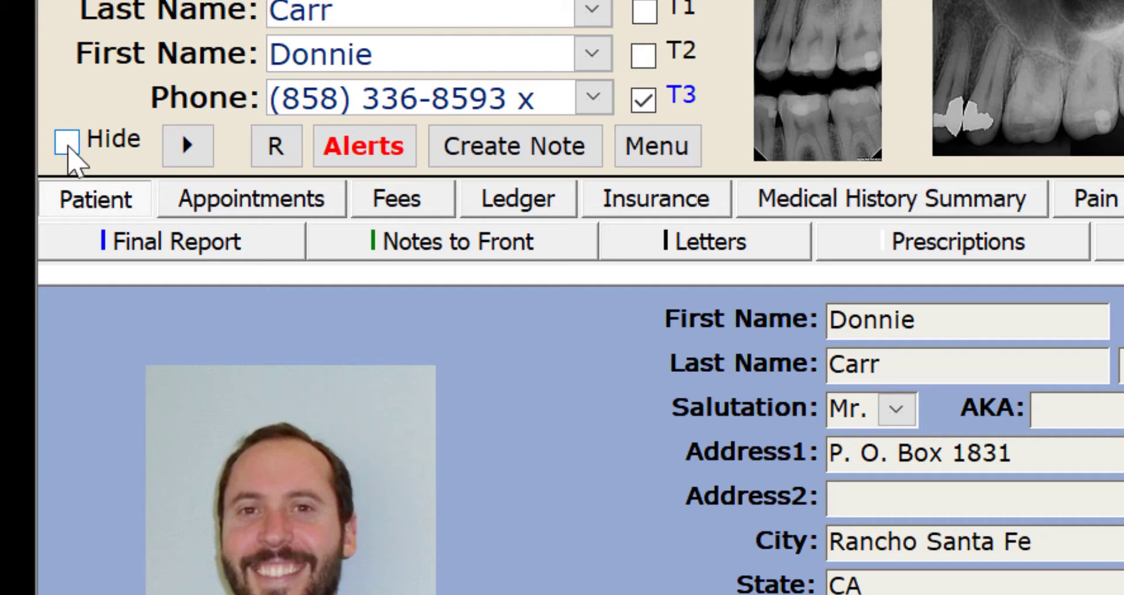
- Hide the patient's identifying details and open the image date filter in the Organizer
click(68, 145)
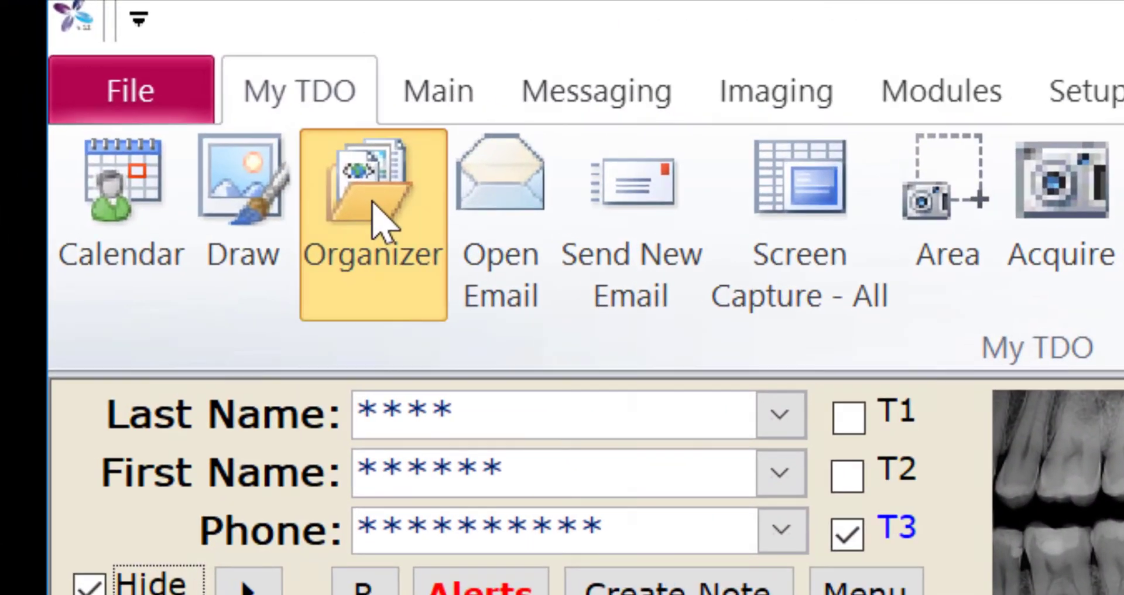
click(380, 226)
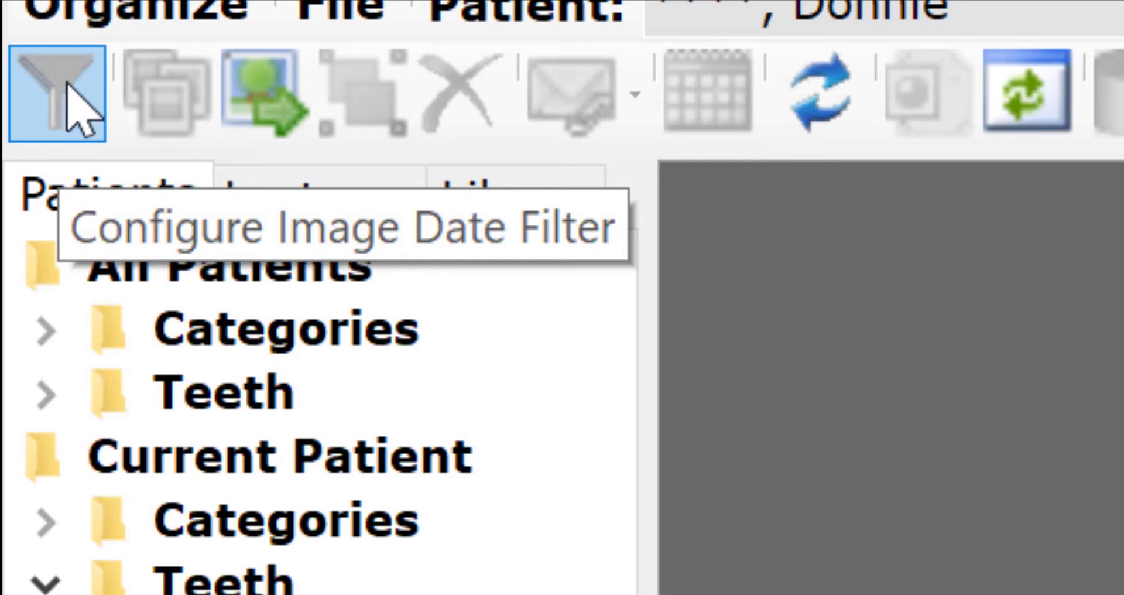
click(67, 84)
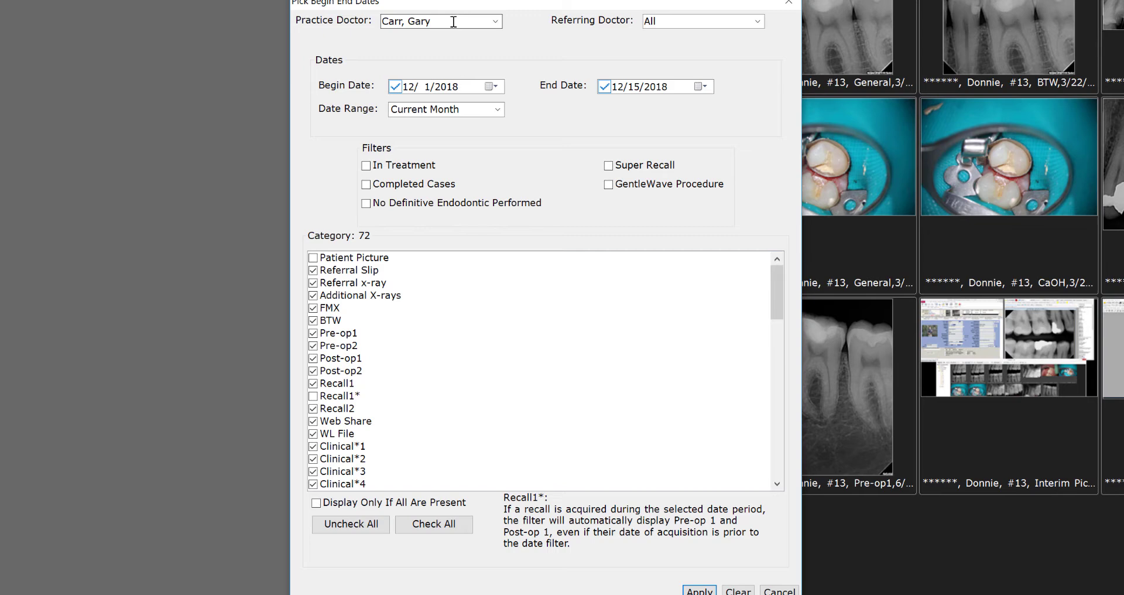
- Review the referring doctor and date range choices, keeping All and Current Month selected
click(759, 23)
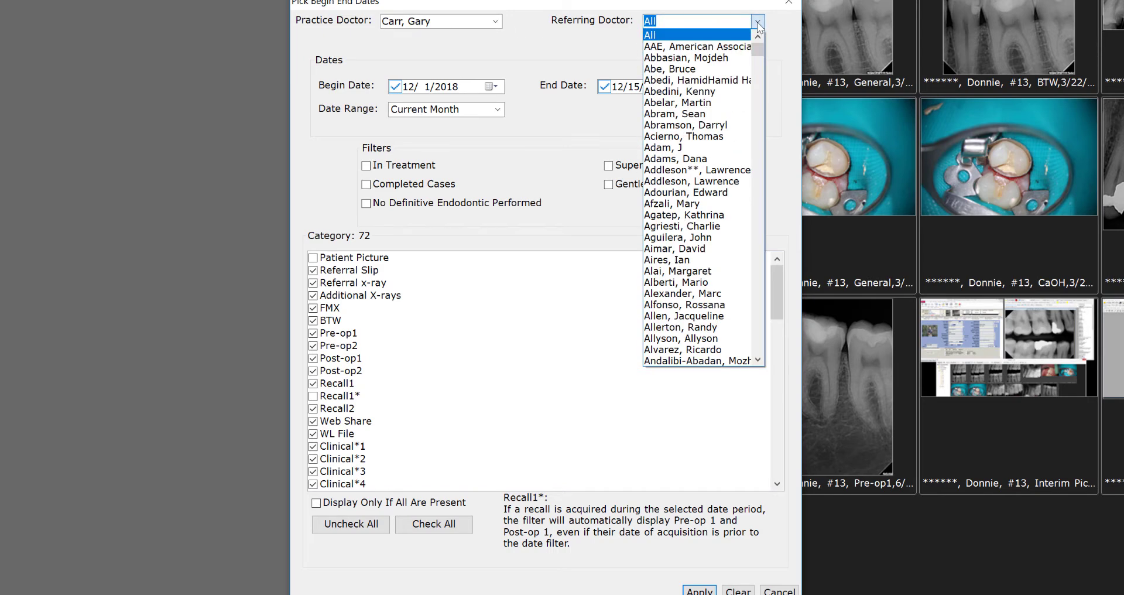
click(669, 24)
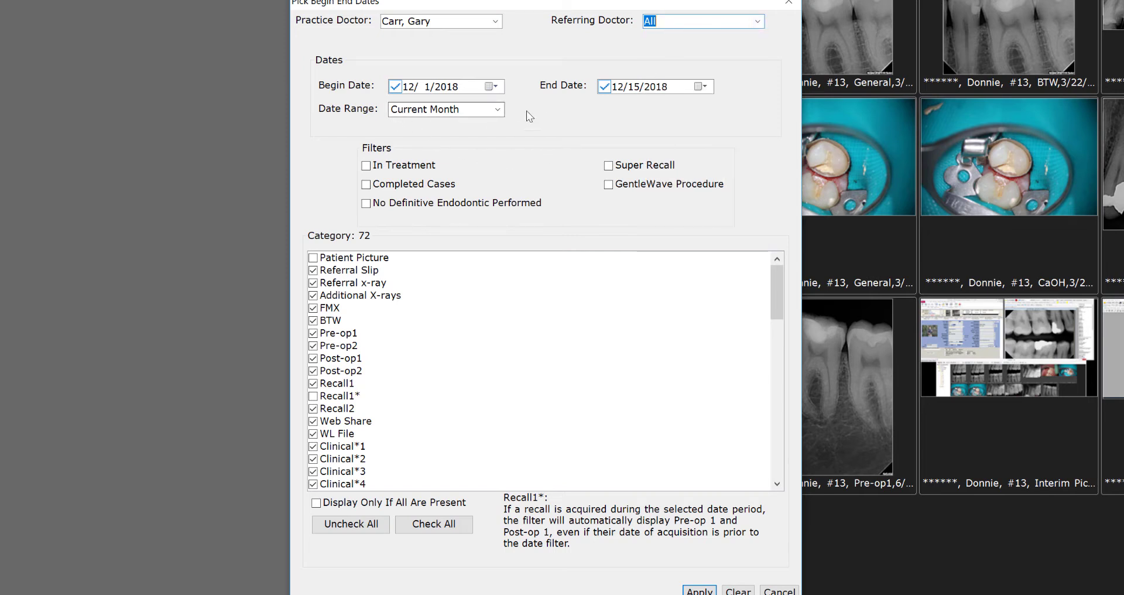
click(497, 110)
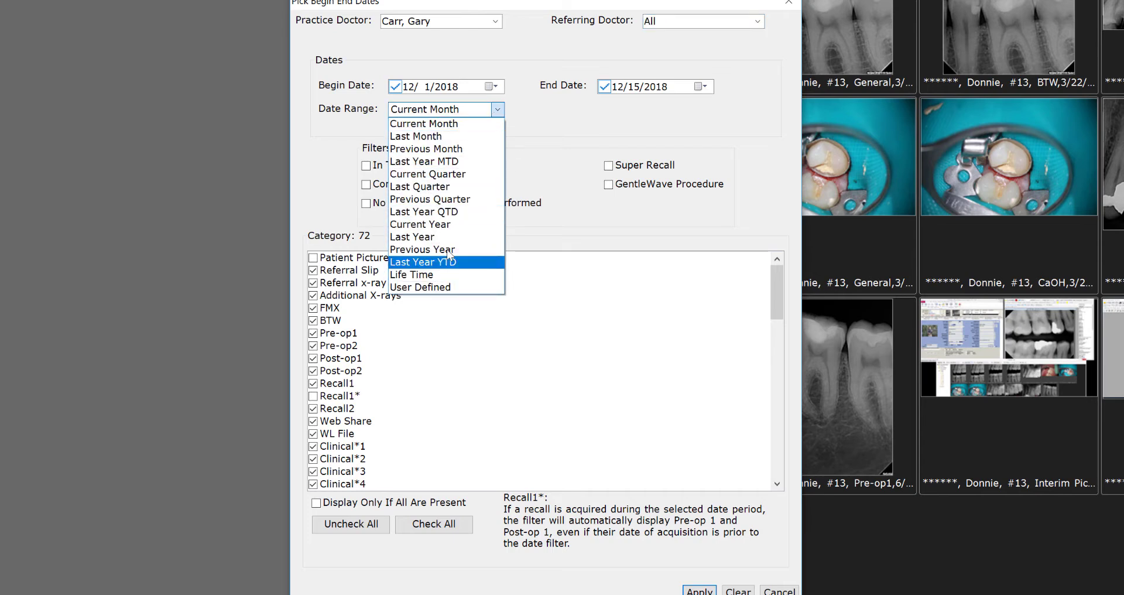
click(539, 123)
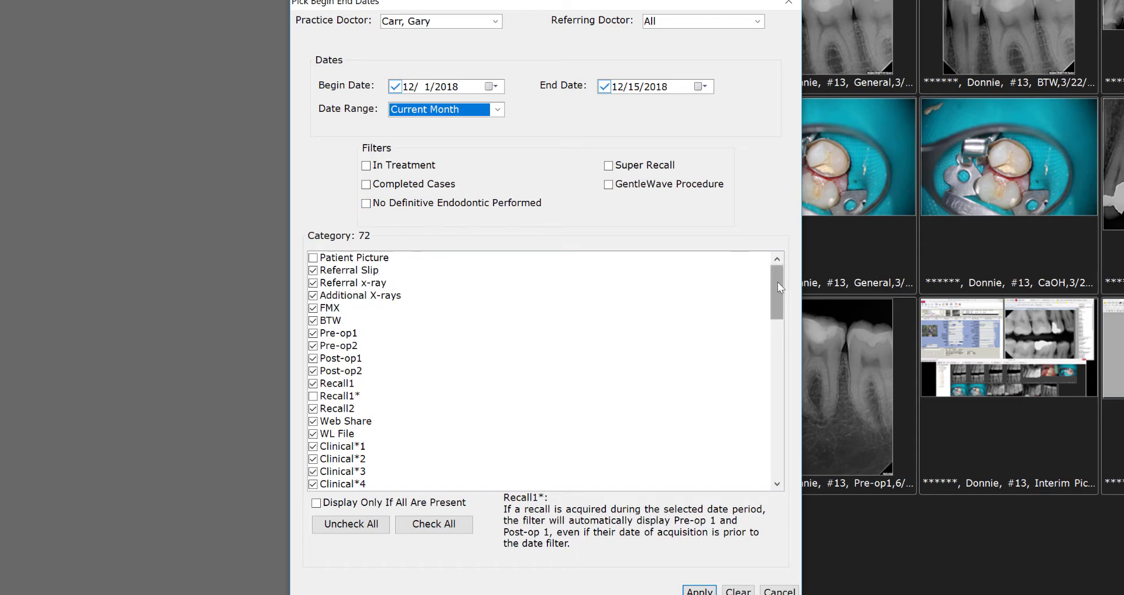
- Try clearing and reselecting all image categories in the filter
mouse_move(778, 283)
mouse_down()
mouse_move(768, 322)
mouse_move(782, 451)
mouse_move(776, 264)
mouse_up()
click(342, 523)
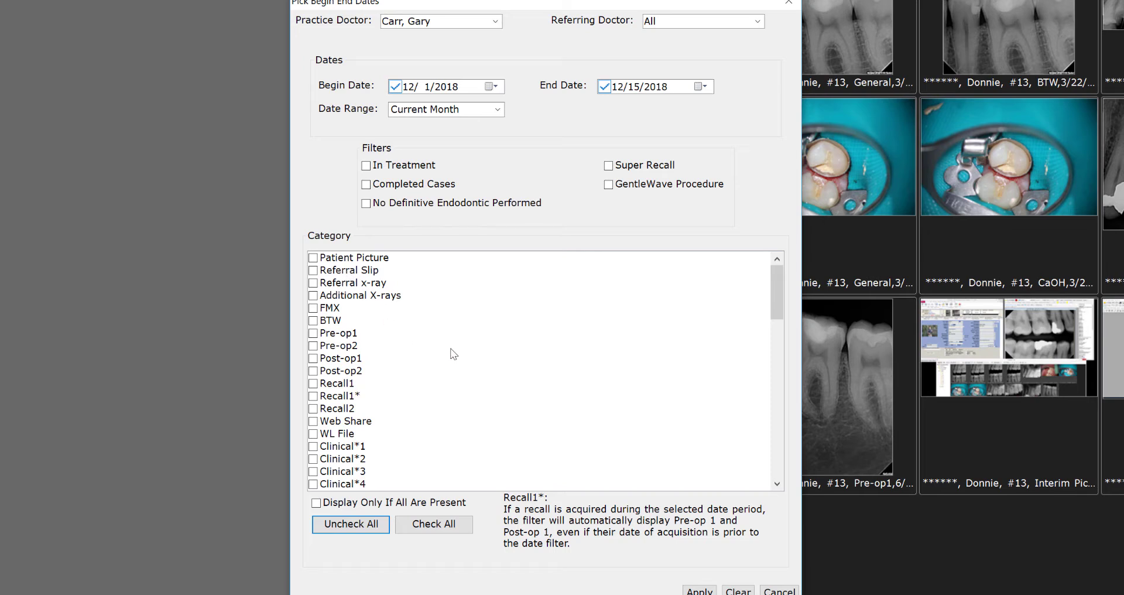
click(434, 524)
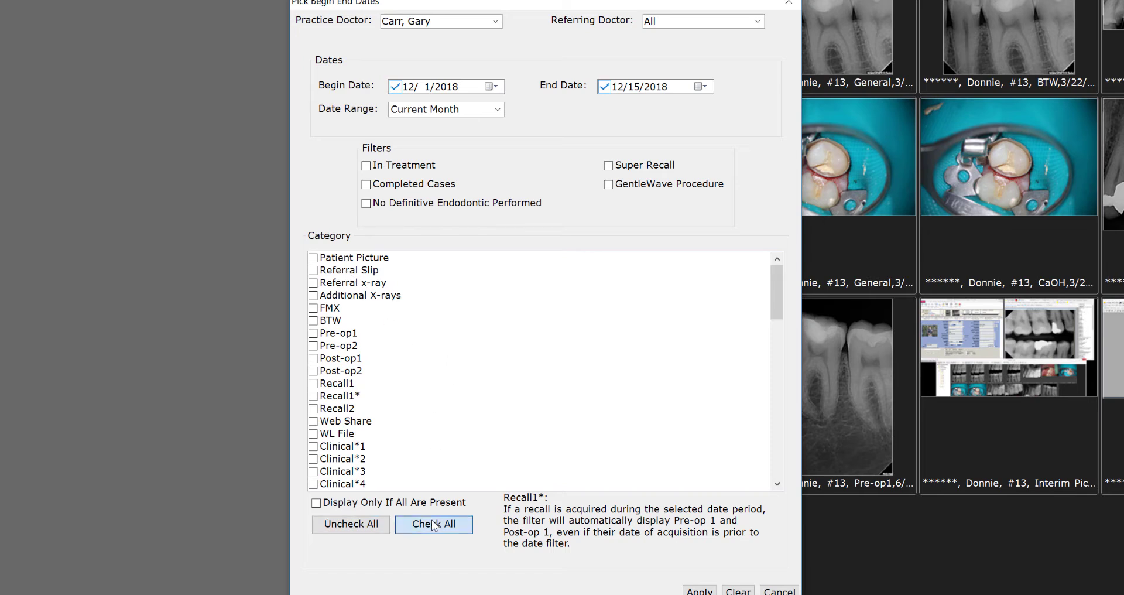
click(373, 526)
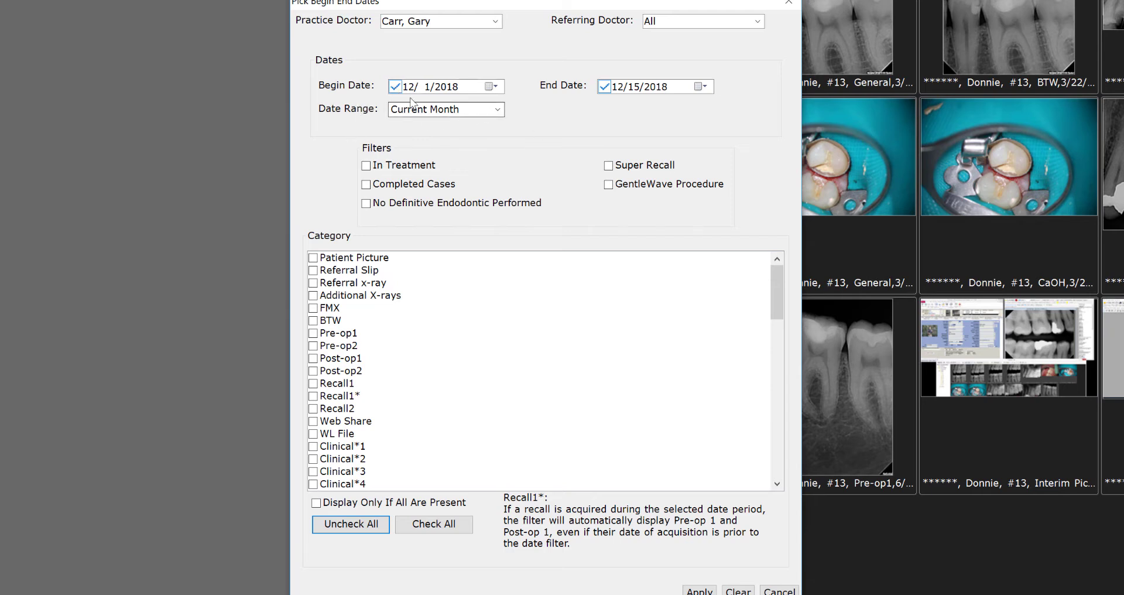
- Apply the image filter for the Current Month with all categories checked except Patient Picture
click(499, 116)
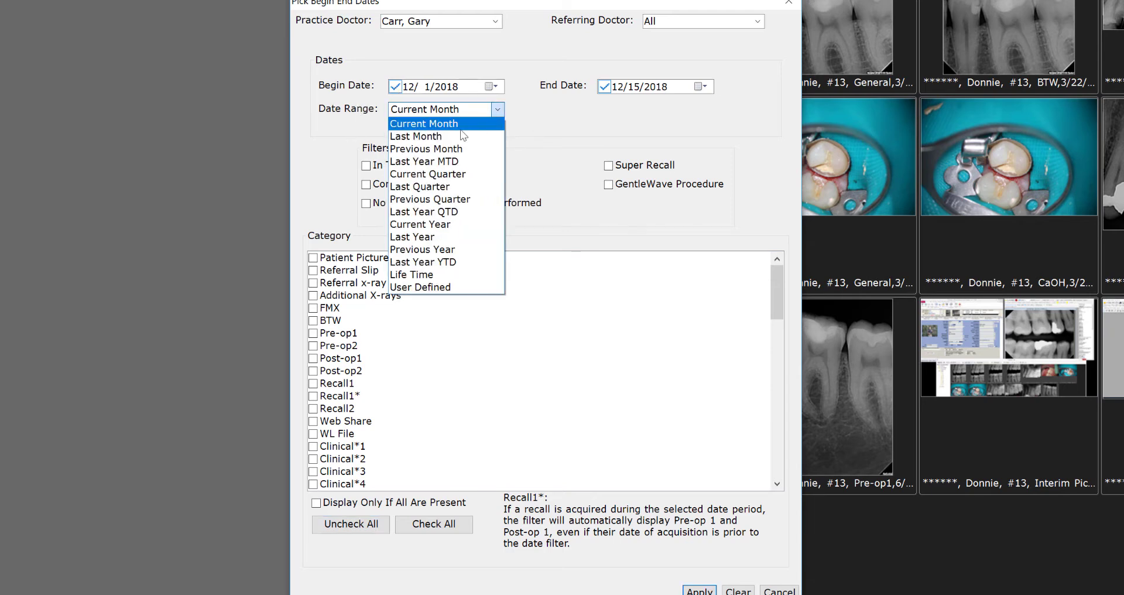
click(462, 126)
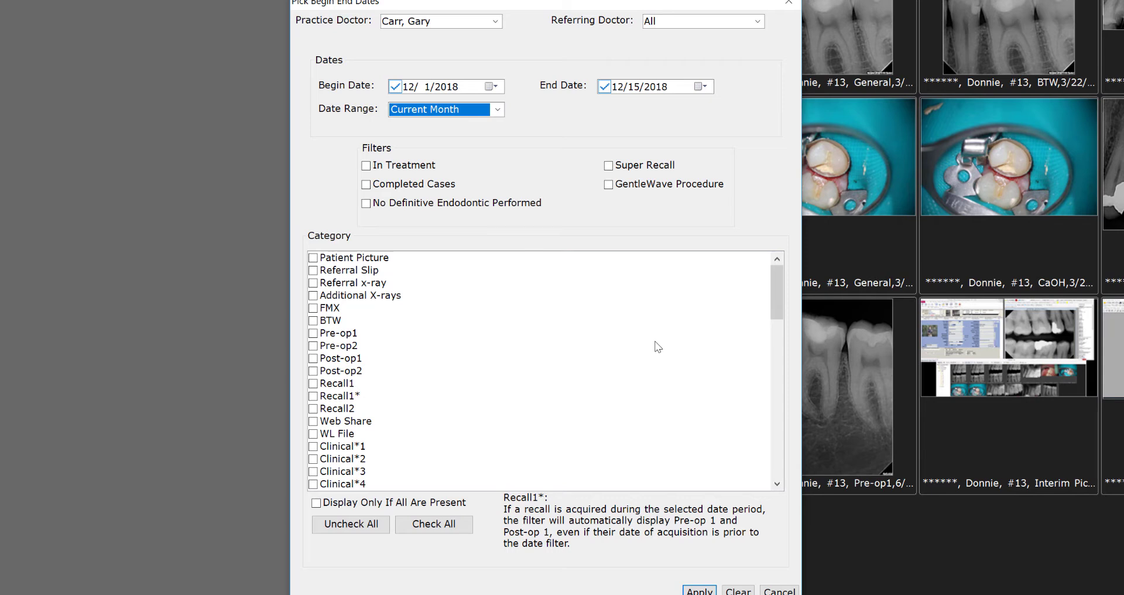
click(435, 526)
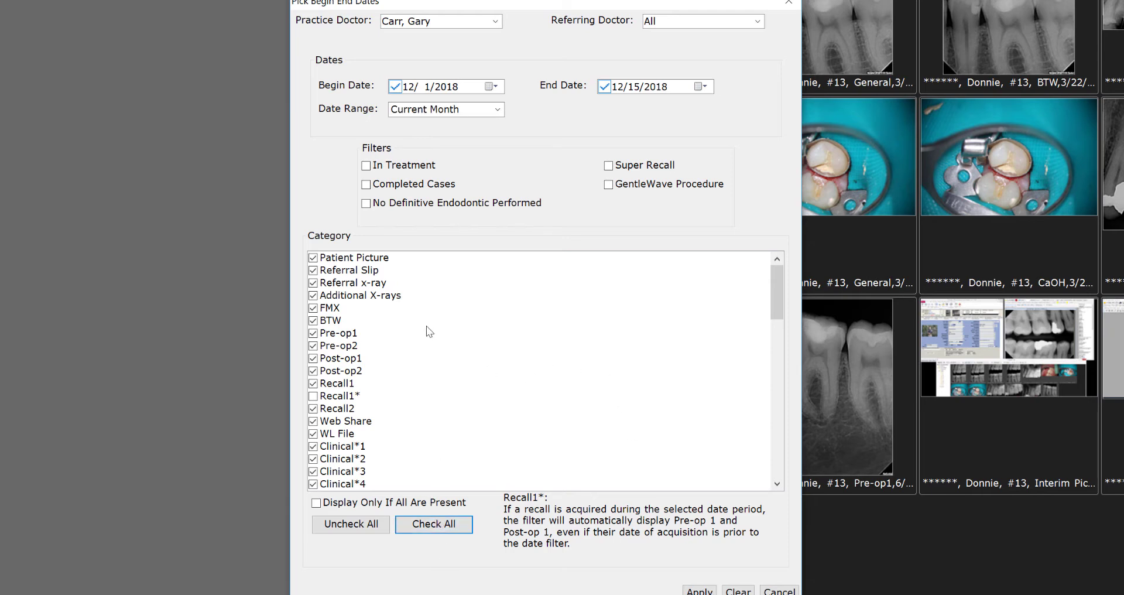
click(314, 257)
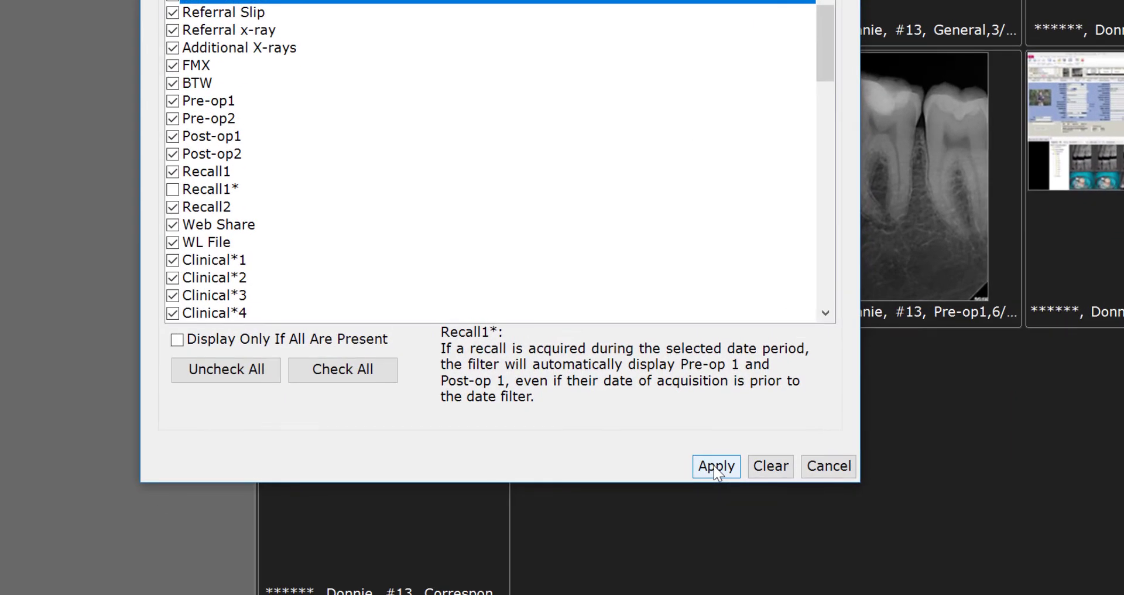
click(716, 466)
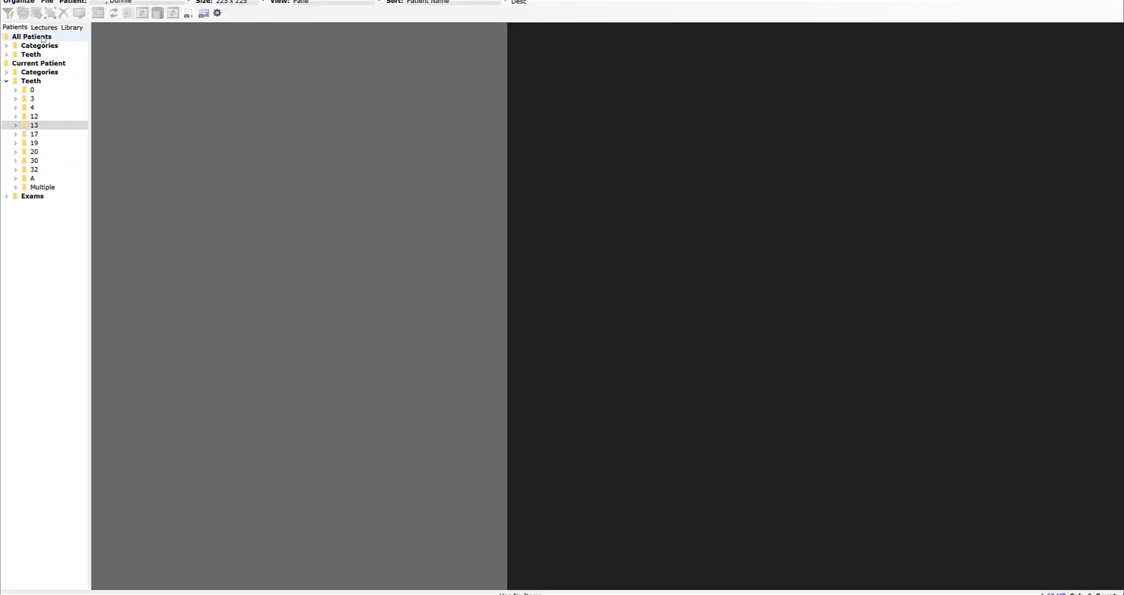
- Show the filtered images for All Patients and browse down through the thumbnails
click(41, 38)
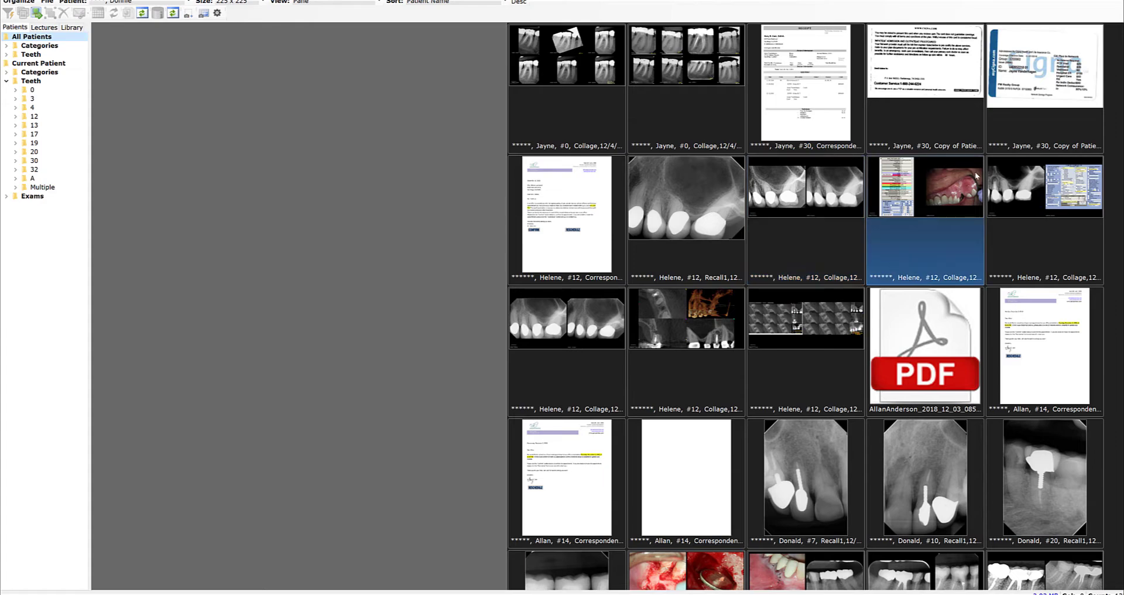
scroll(805, 357, down, 5)
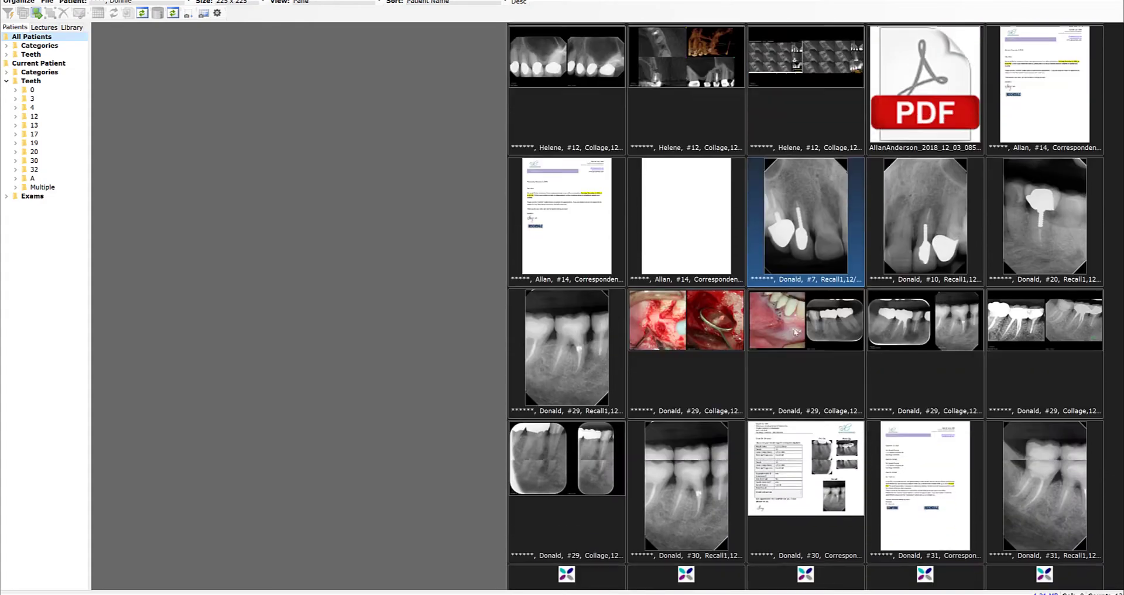
scroll(794, 310, down, 4)
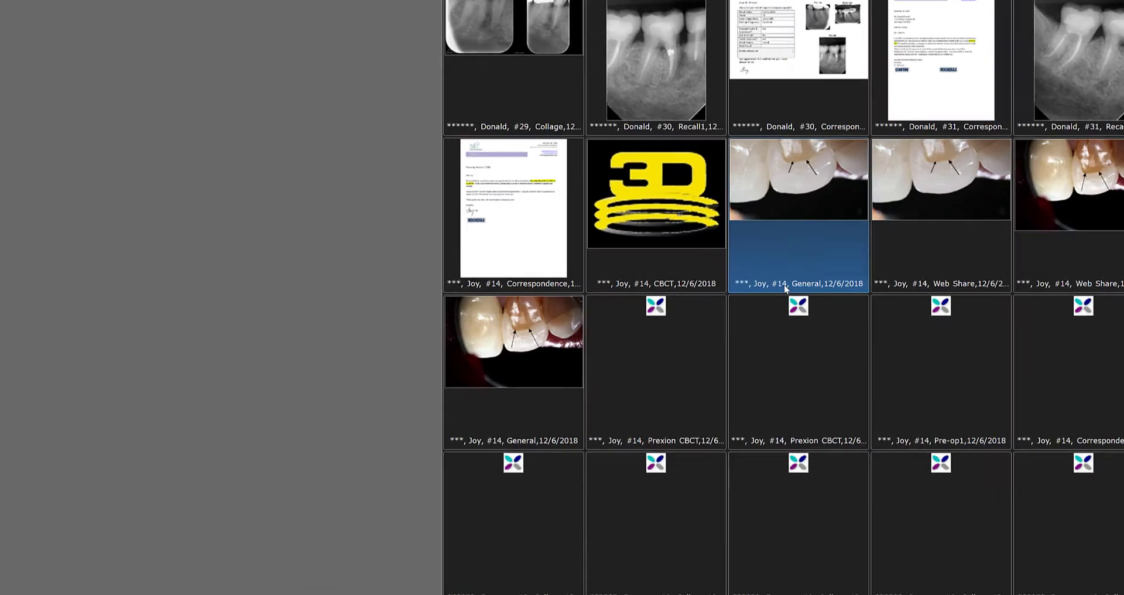
scroll(741, 187, down, 2)
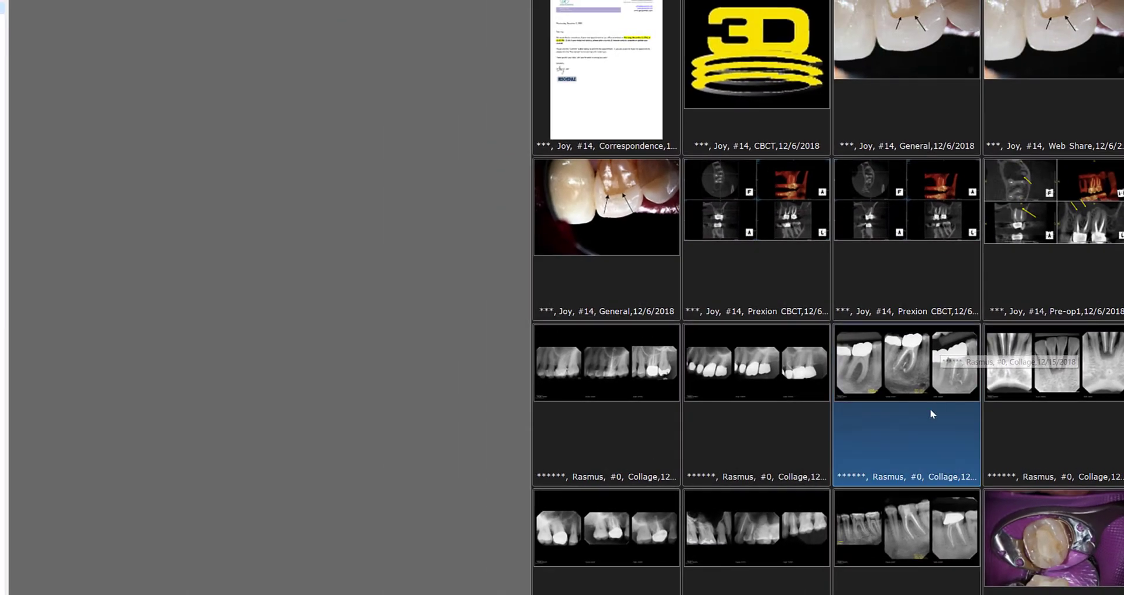
- Preview several Collage images in turn, covering the tooth #0 radiographs and the tooth #3 clinical photographs
click(861, 395)
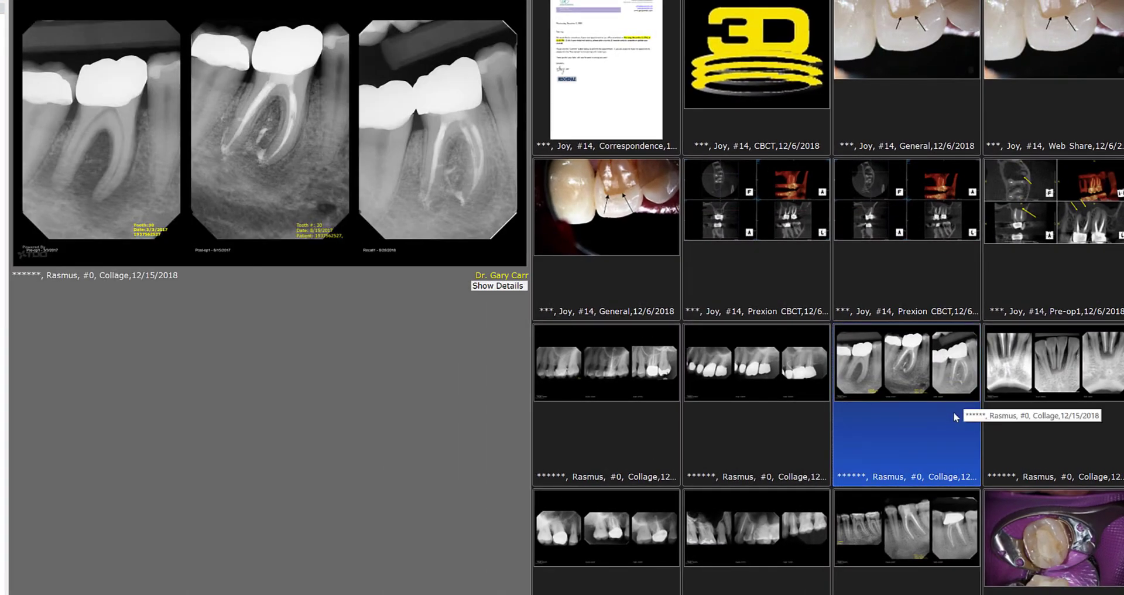
click(1049, 421)
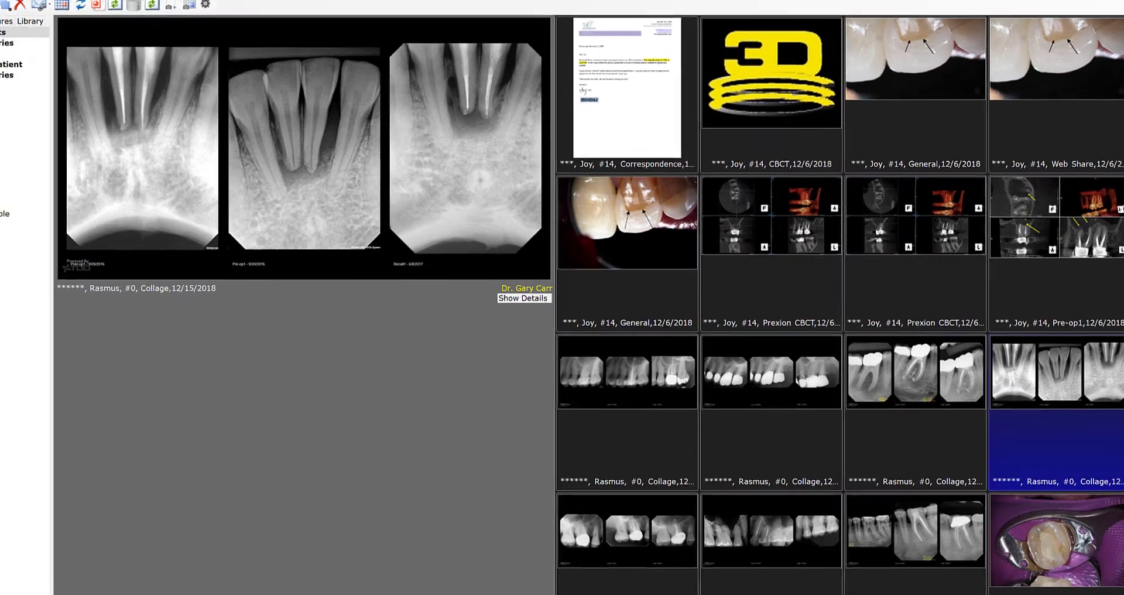
click(1121, 415)
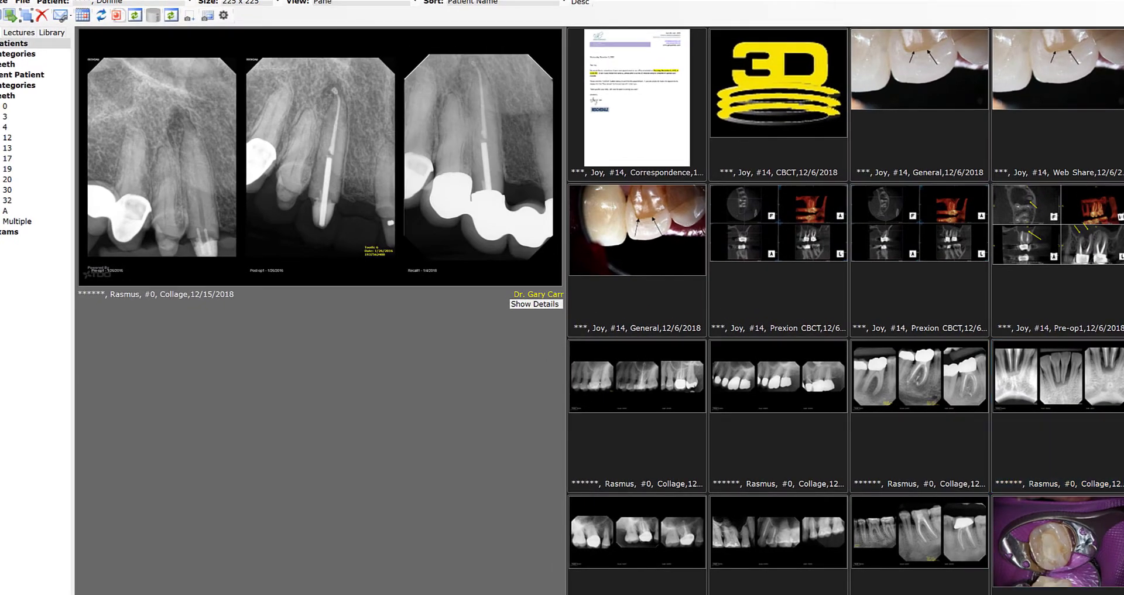
click(1122, 551)
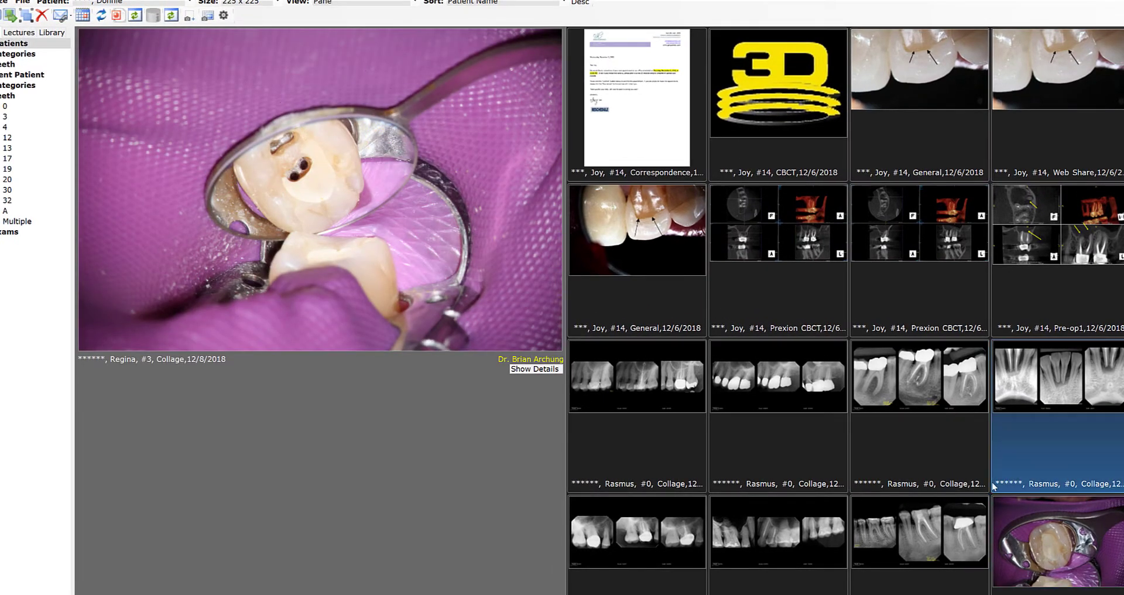
scroll(993, 486, down, 5)
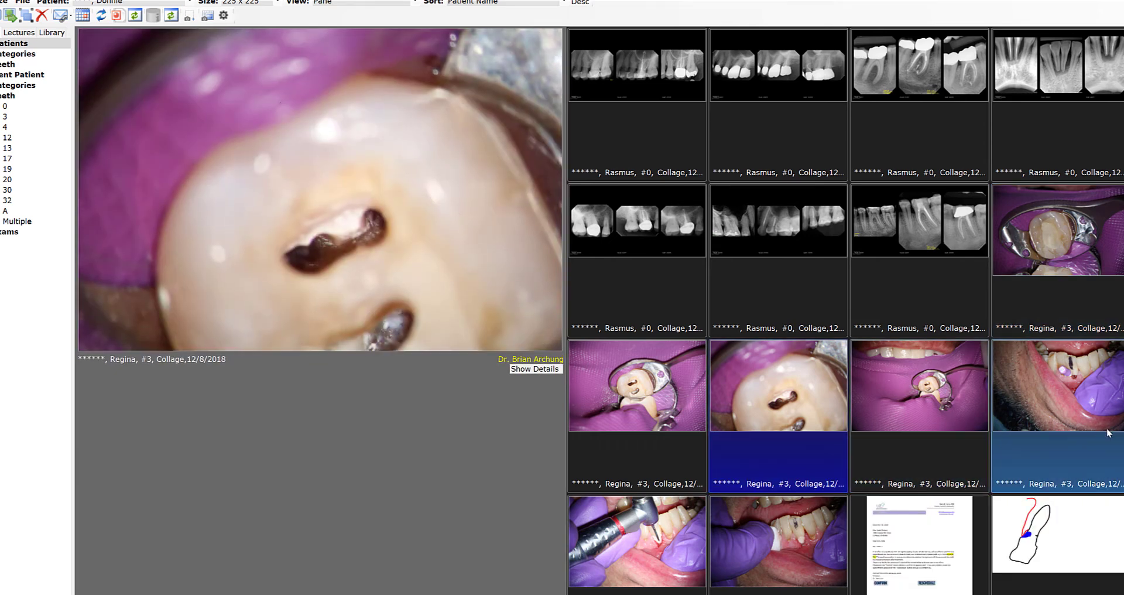
- Show the file details of the tooth #3 Collage photograph of the lower teeth with the purple glove
mouse_move(1088, 445)
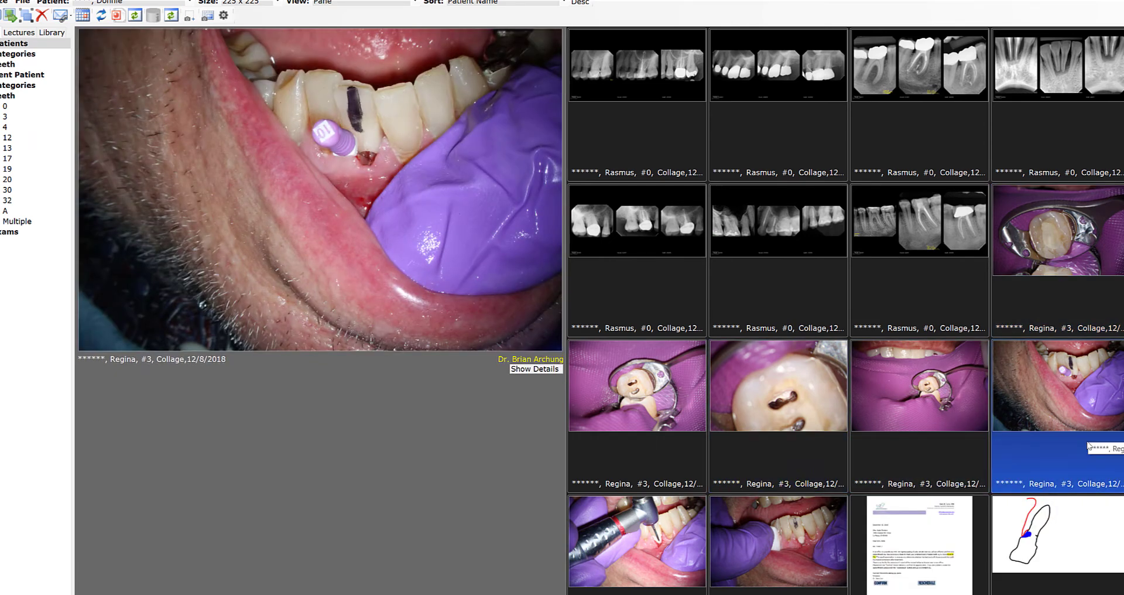
click(549, 368)
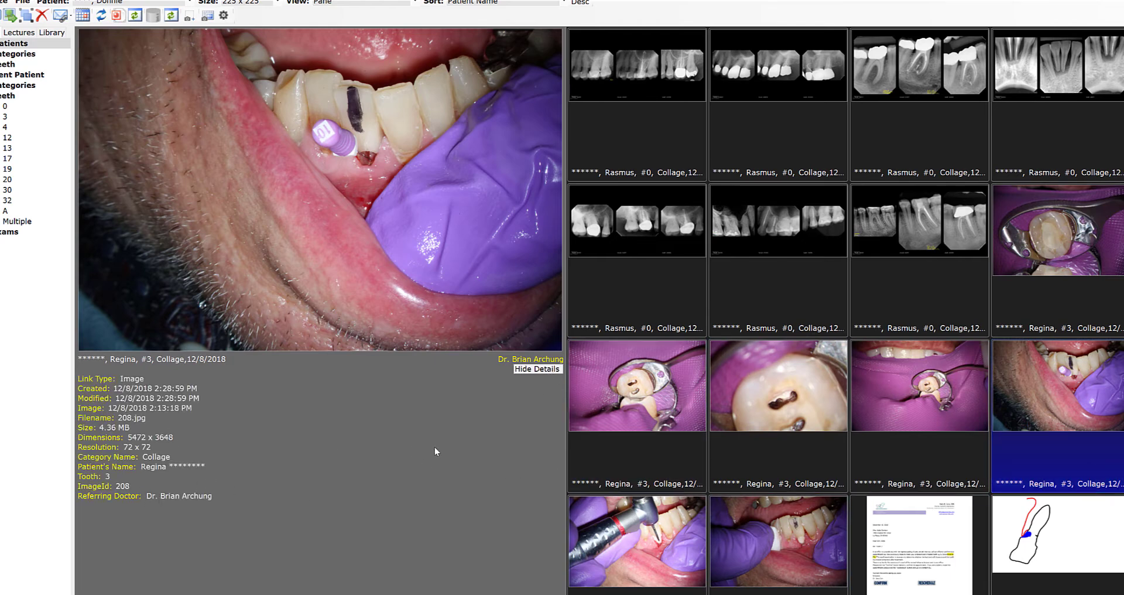
right_click(1042, 462)
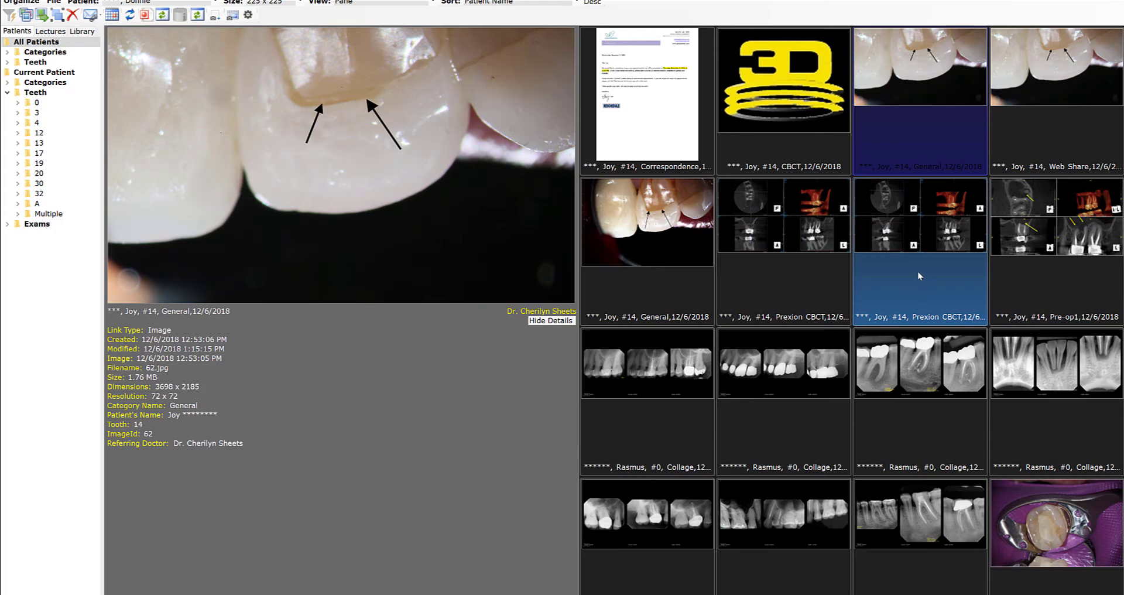
- Preview the tooth #14 Pre-op1 image dated 12/6/2018 and review the actions available for it
click(1058, 282)
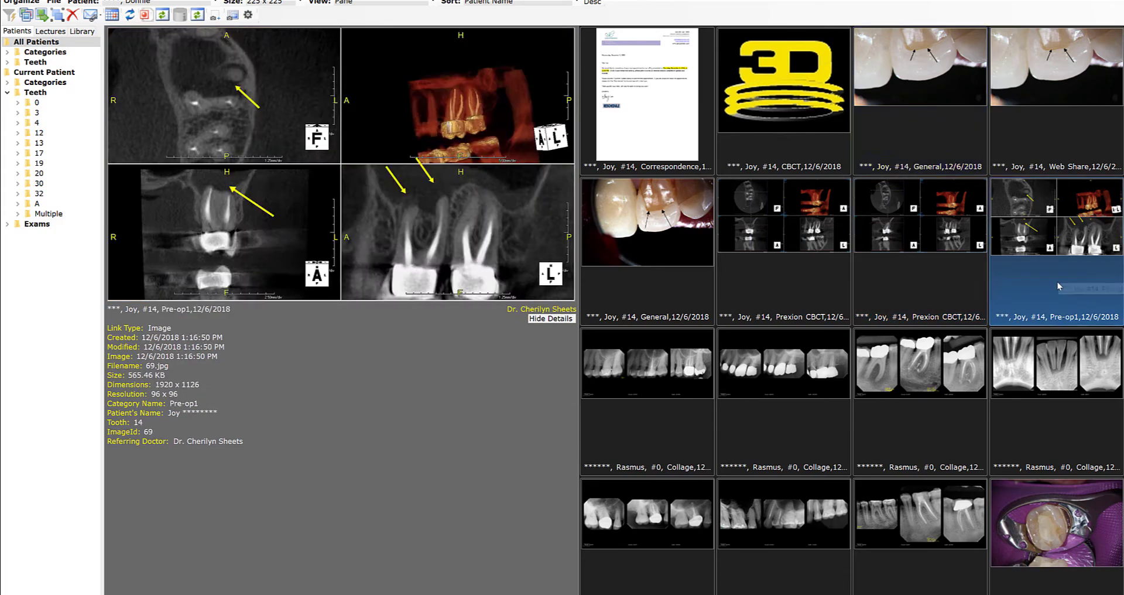
right_click(1058, 282)
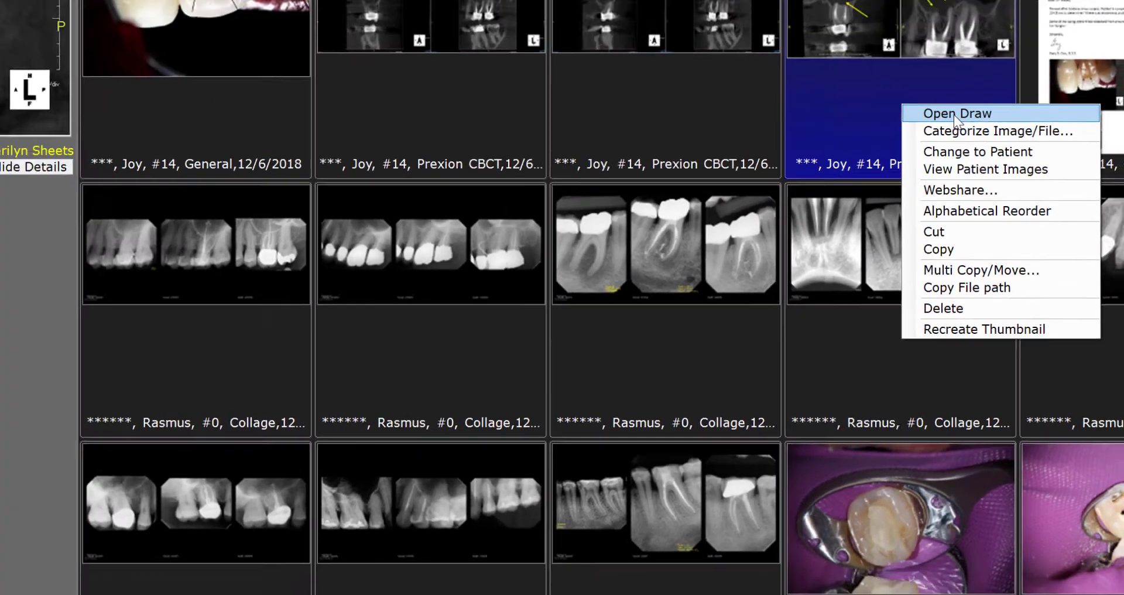
click(958, 50)
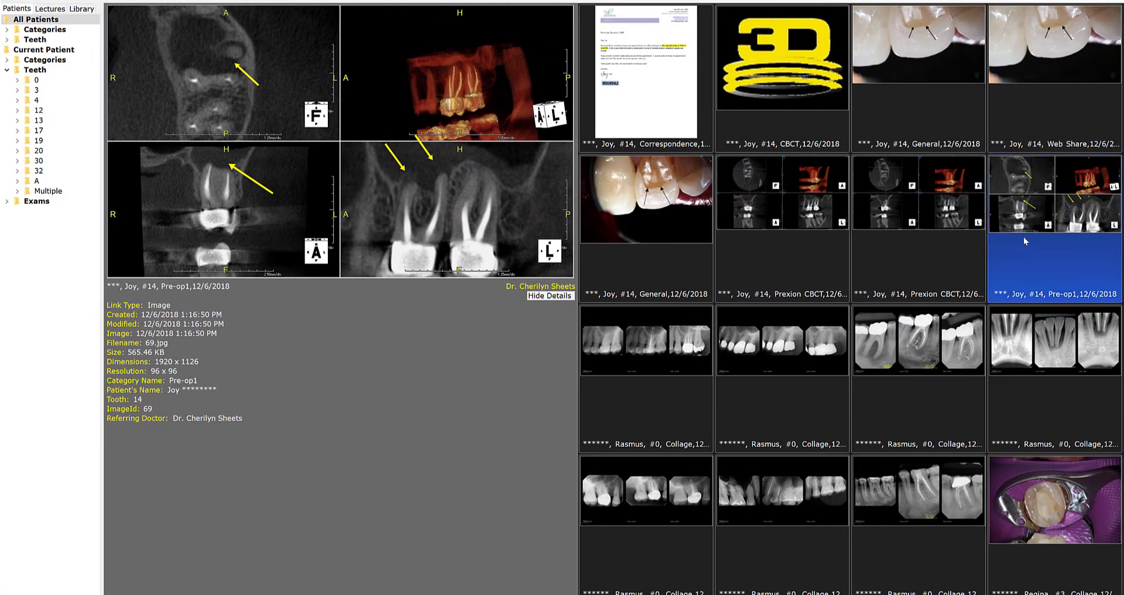
click(1036, 247)
- Open the tooth #14 Prexion CBCT screenshot in Volume and scroll through the slices of the L view
click(962, 256)
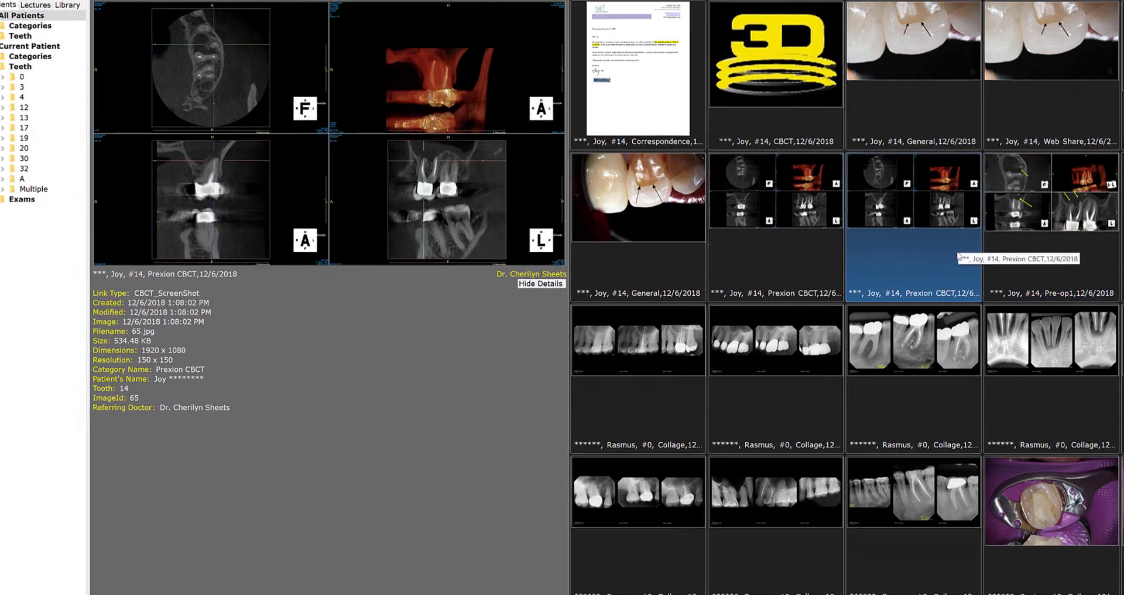
right_click(962, 257)
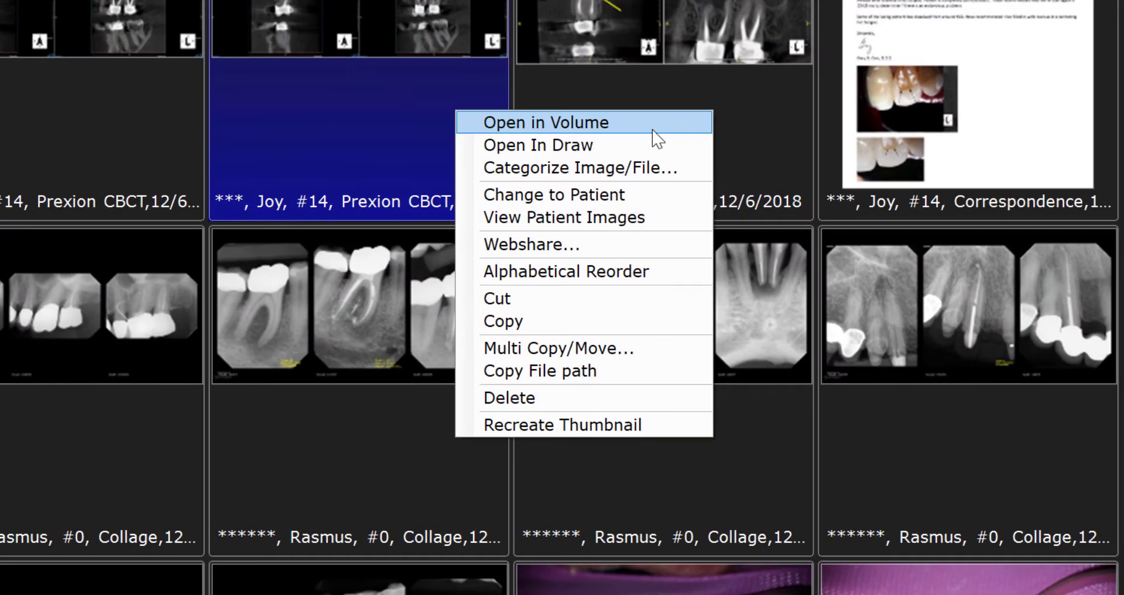
click(656, 123)
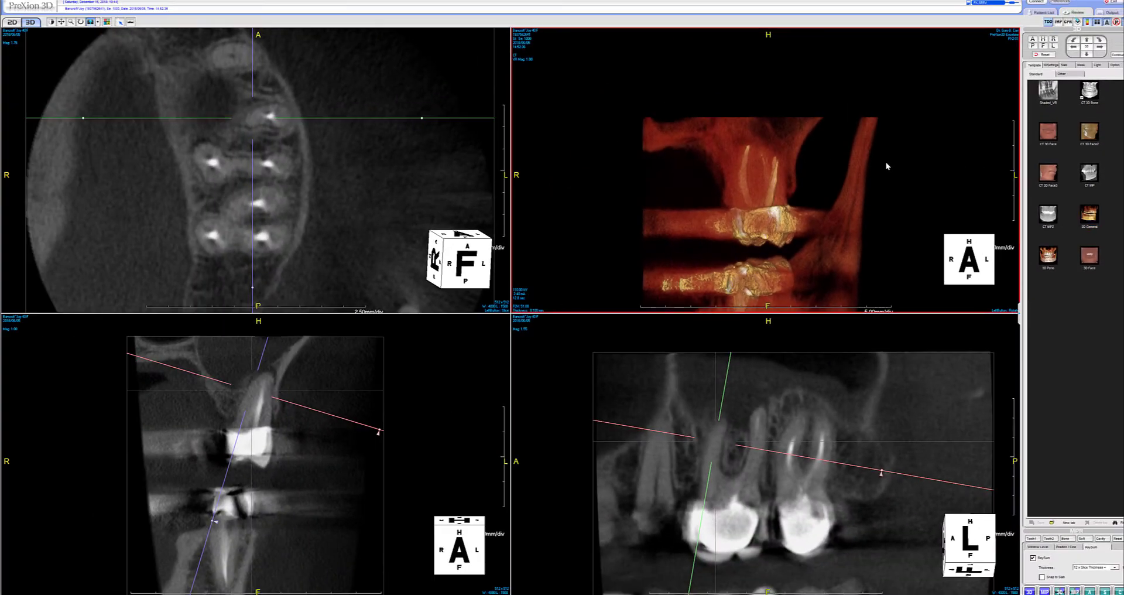
click(758, 414)
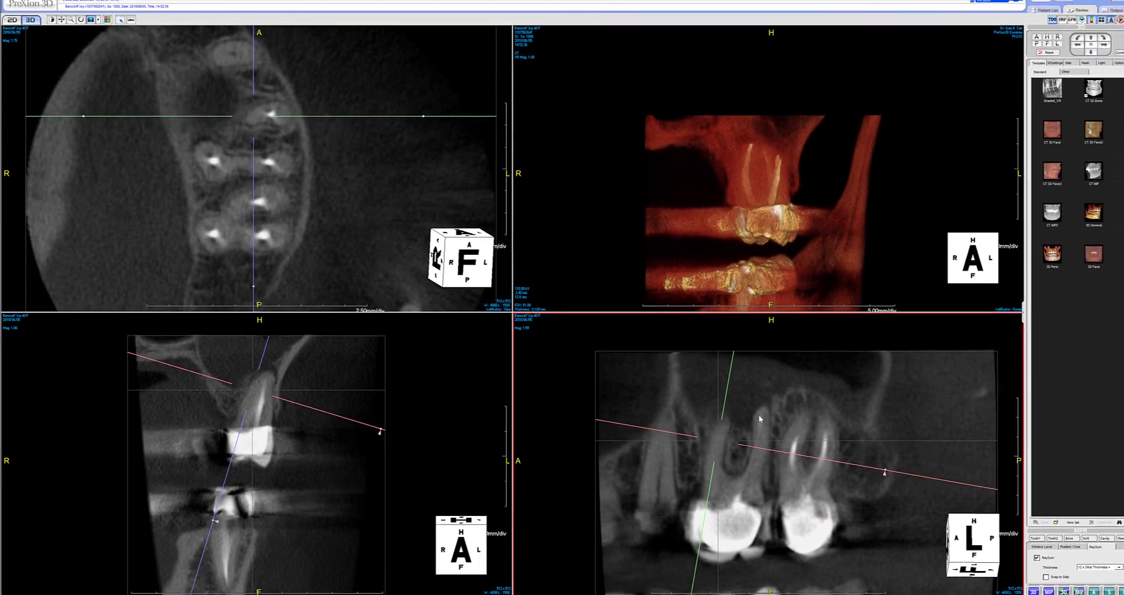
scroll(809, 401, down, 3)
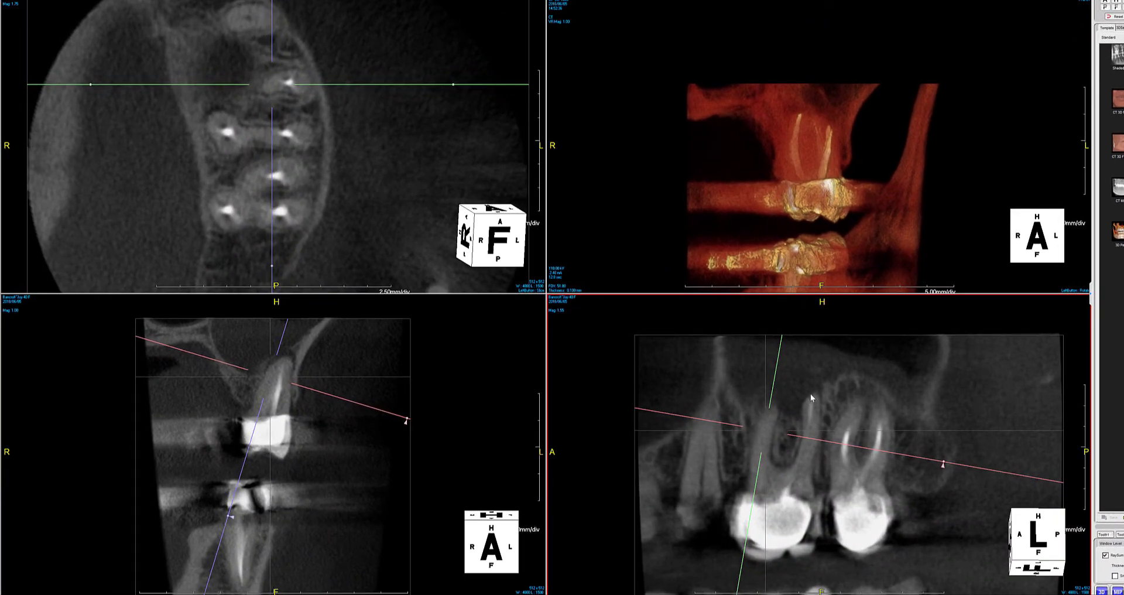
click(878, 212)
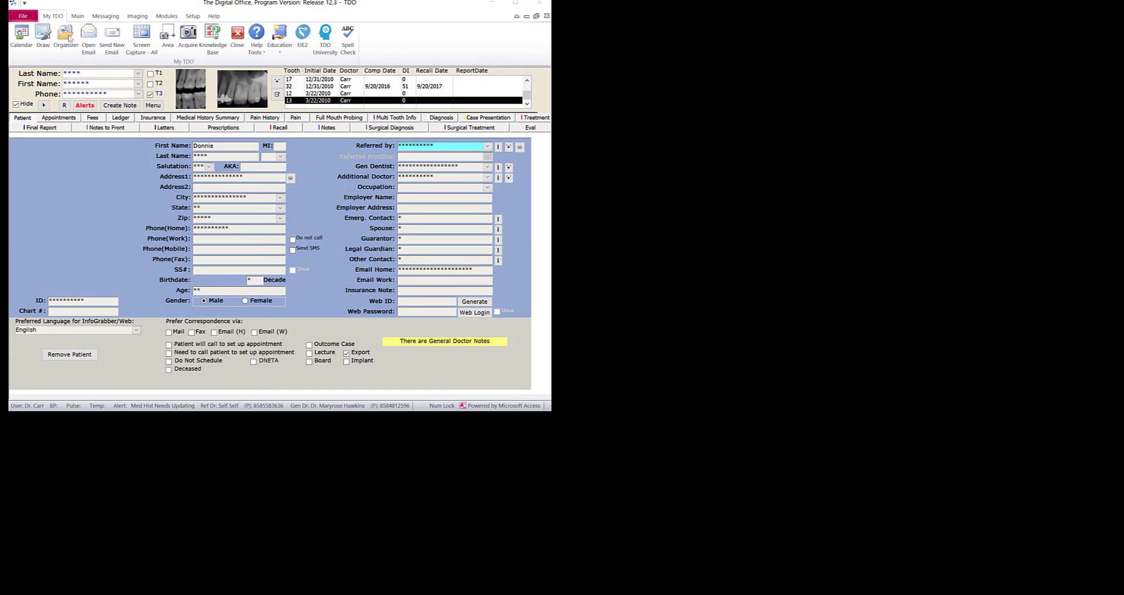
- Open the Organizer and show all patients' images filtered to the Prexion CBCT category for the Current Quarter
click(66, 38)
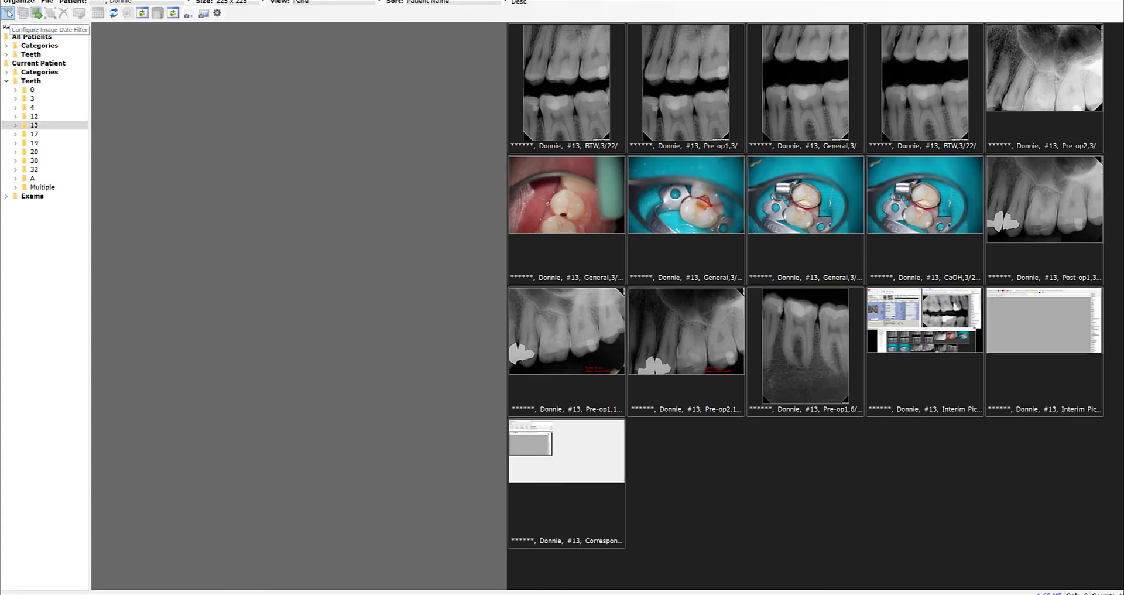
click(9, 12)
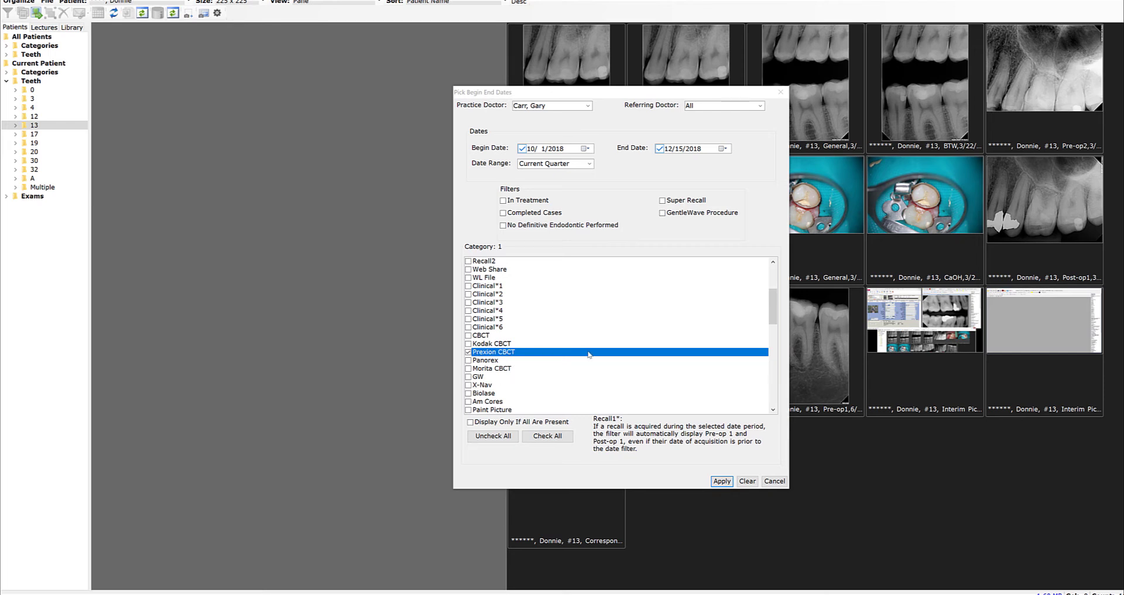
click(722, 482)
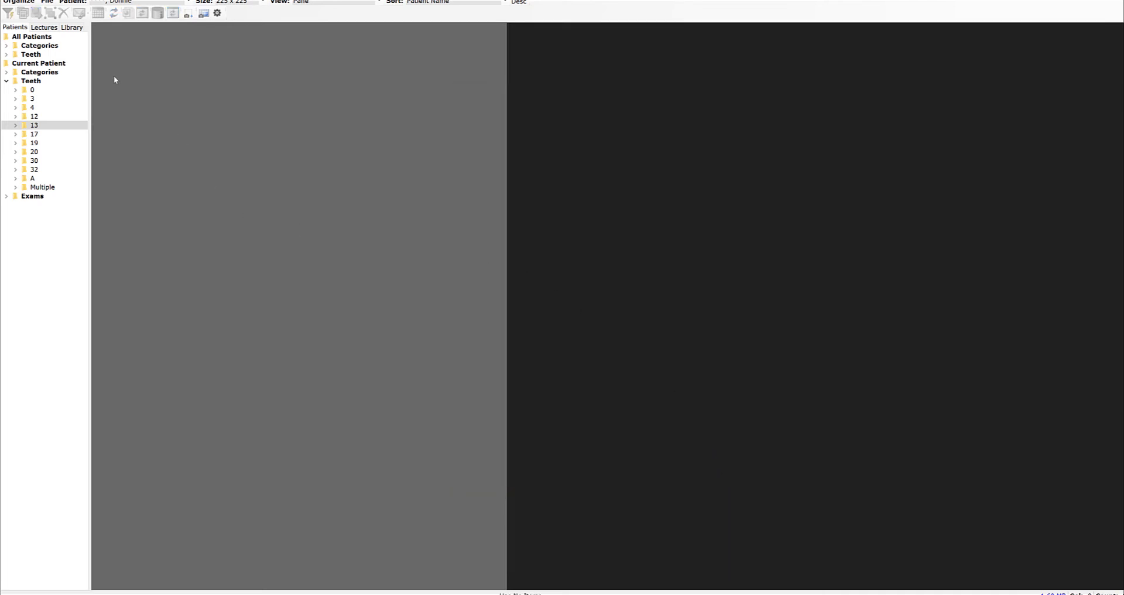
click(50, 37)
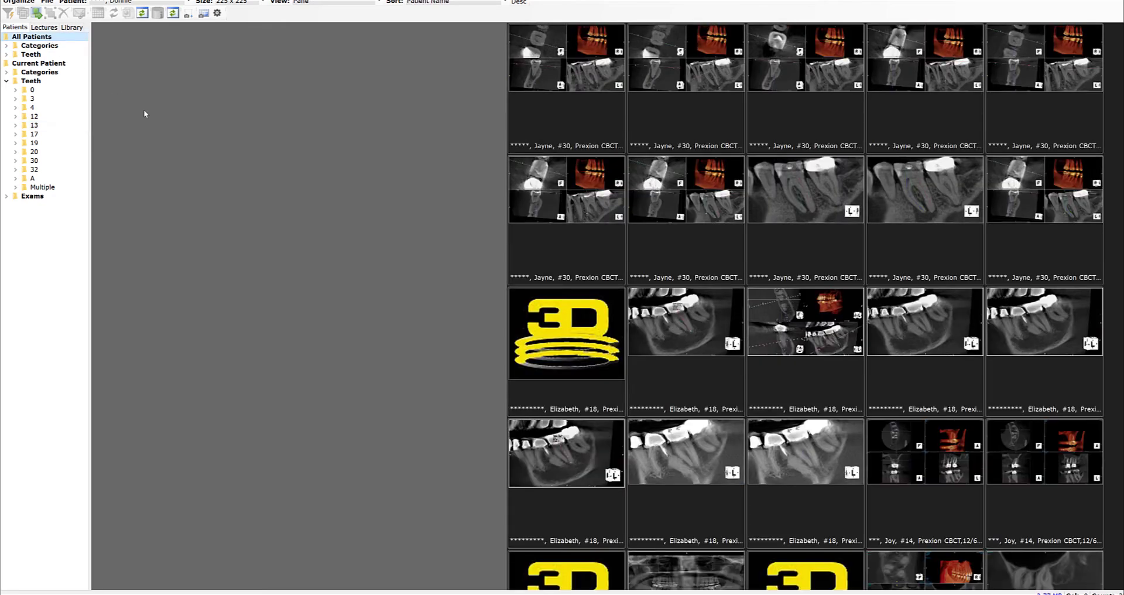
- Preview the first tooth #30 Prexion CBCT image dated 11/30/2018 and look through the rest of the filtered CBCT images
click(555, 98)
scroll(819, 189, down, 6)
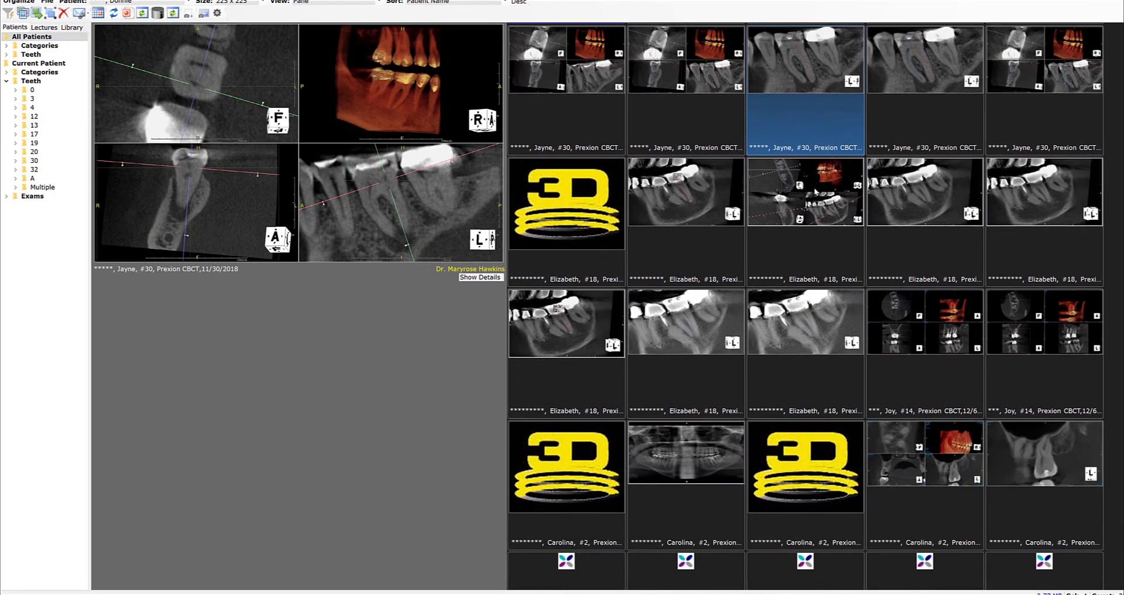
scroll(815, 191, down, 1)
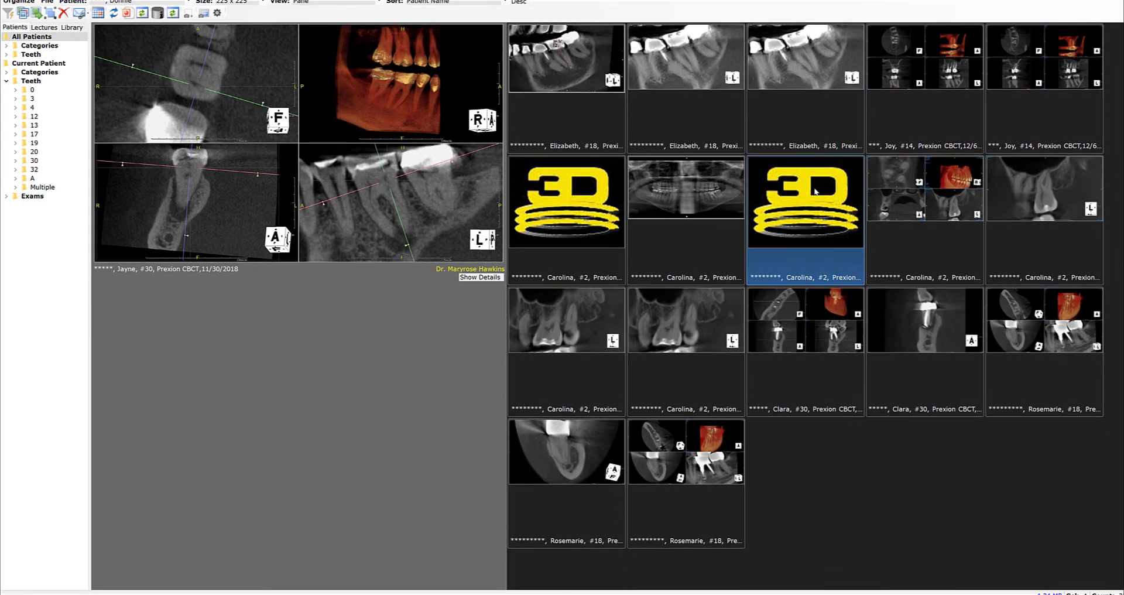
scroll(815, 191, up, 7)
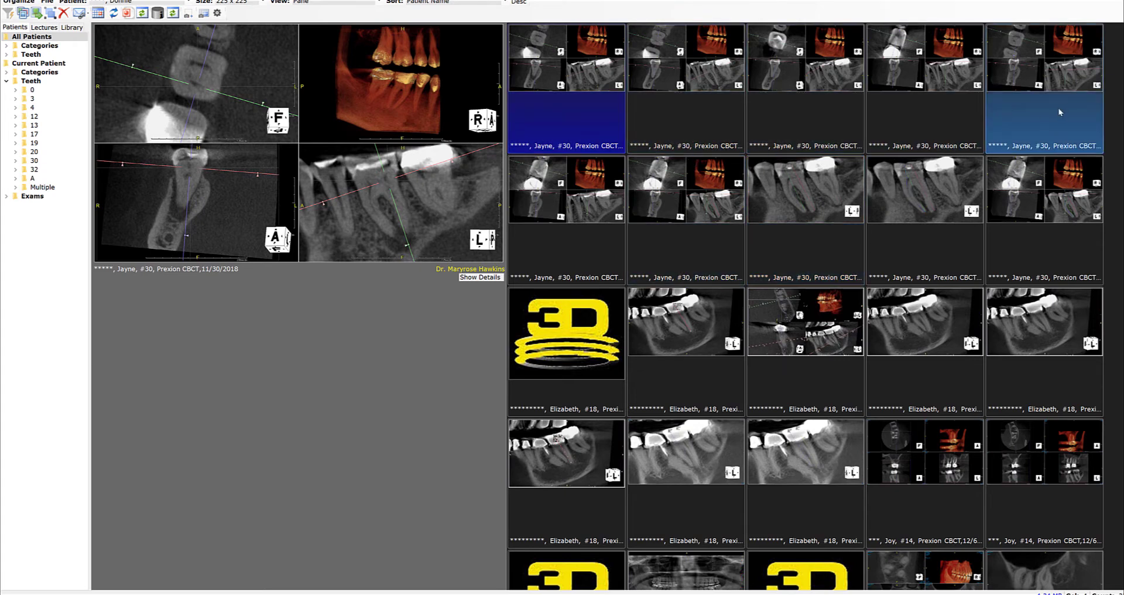
- Sort the CBCT images as Grouped by Patient Name and look through the patient groups
click(506, 3)
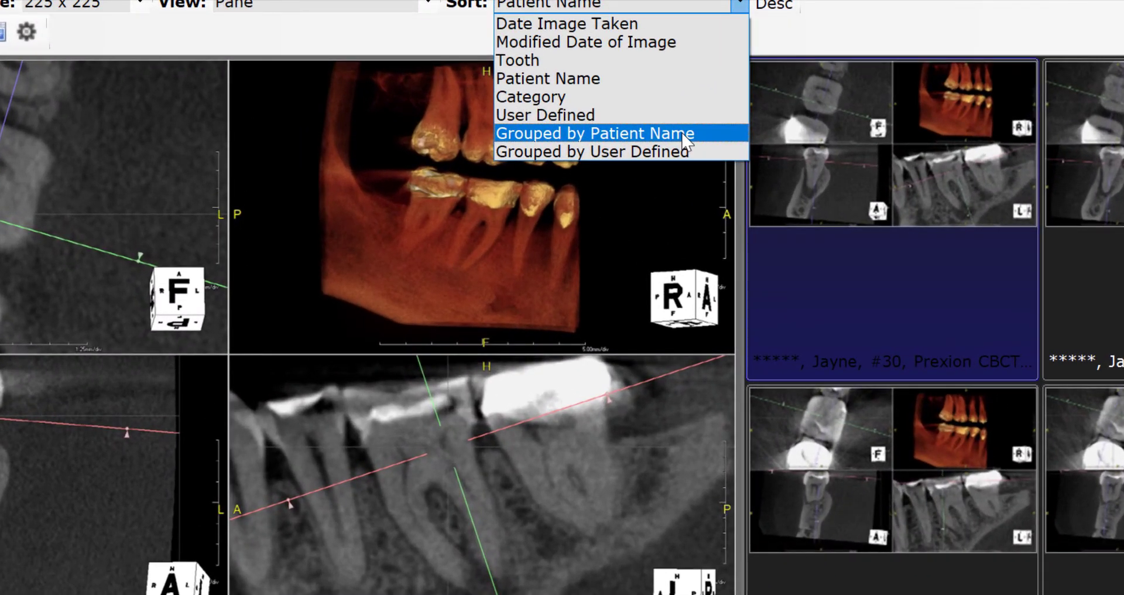
click(683, 133)
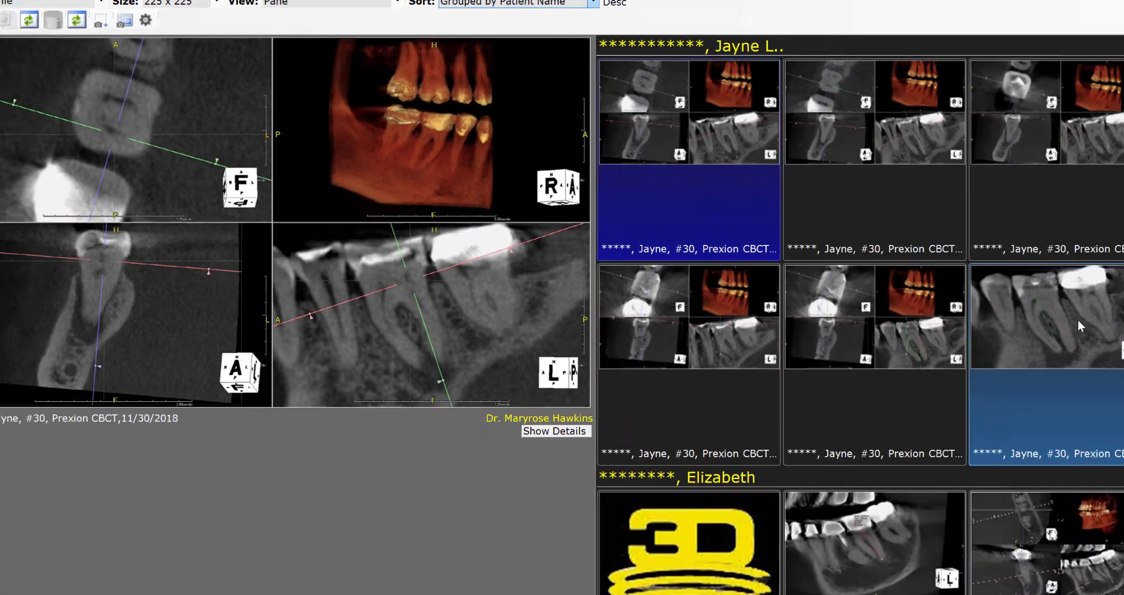
scroll(1077, 320, down, 8)
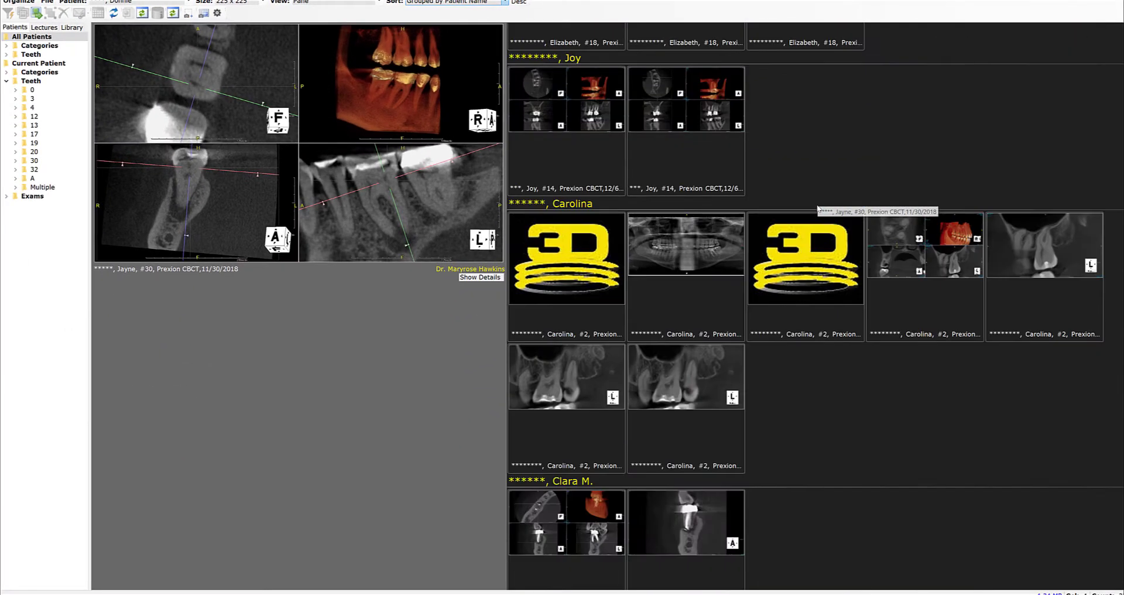
scroll(819, 209, down, 3)
scroll(819, 209, up, 12)
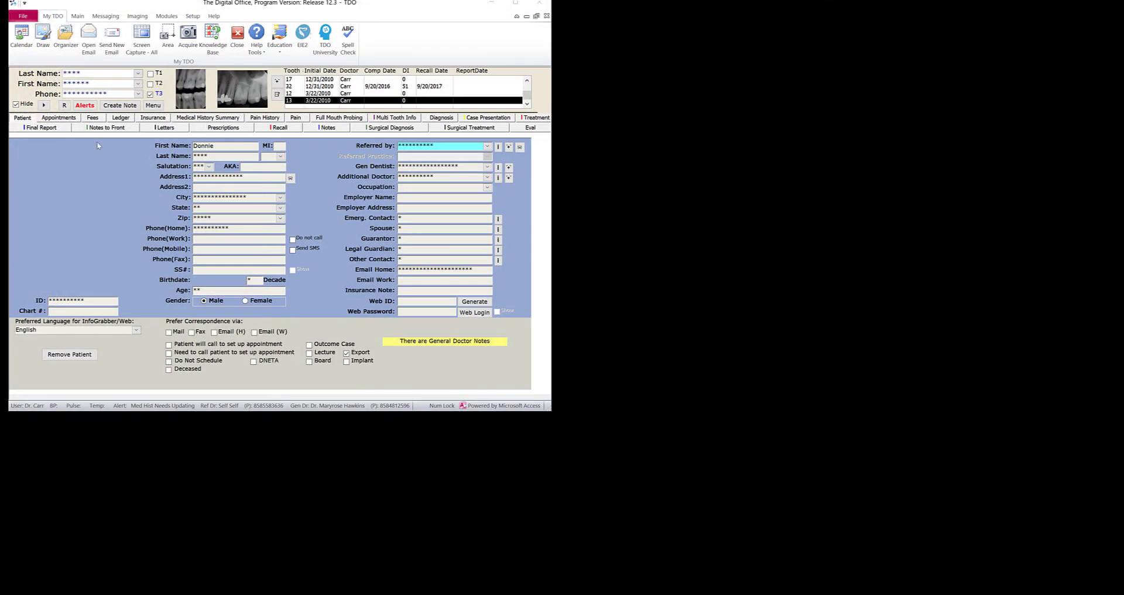
- Reopen the Organizer and its image date filter, clear all categories and select only Recall1*
click(64, 36)
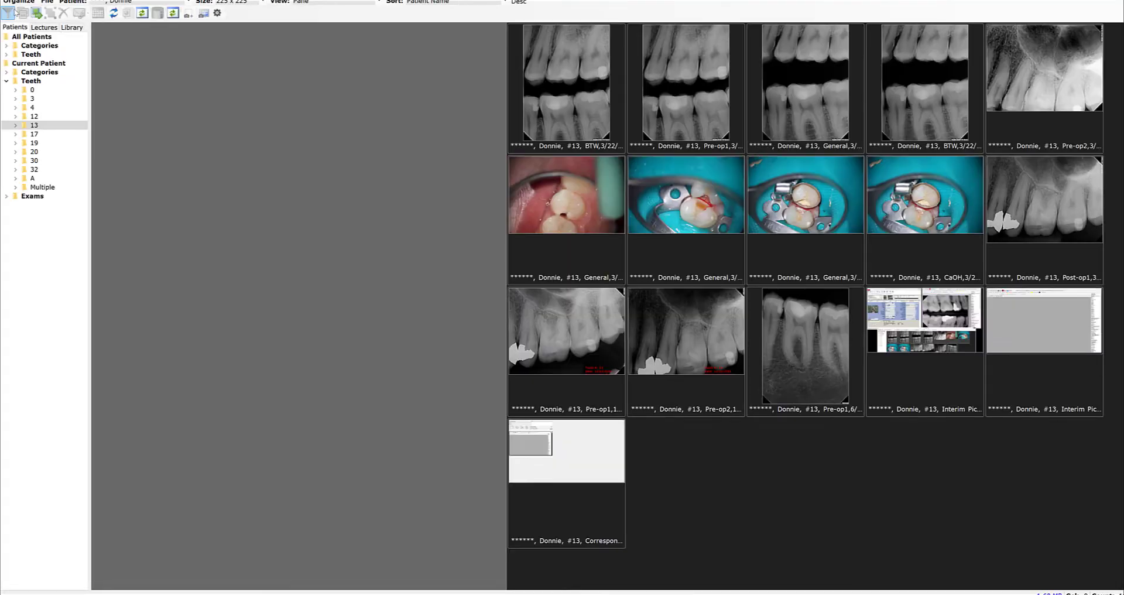
click(8, 12)
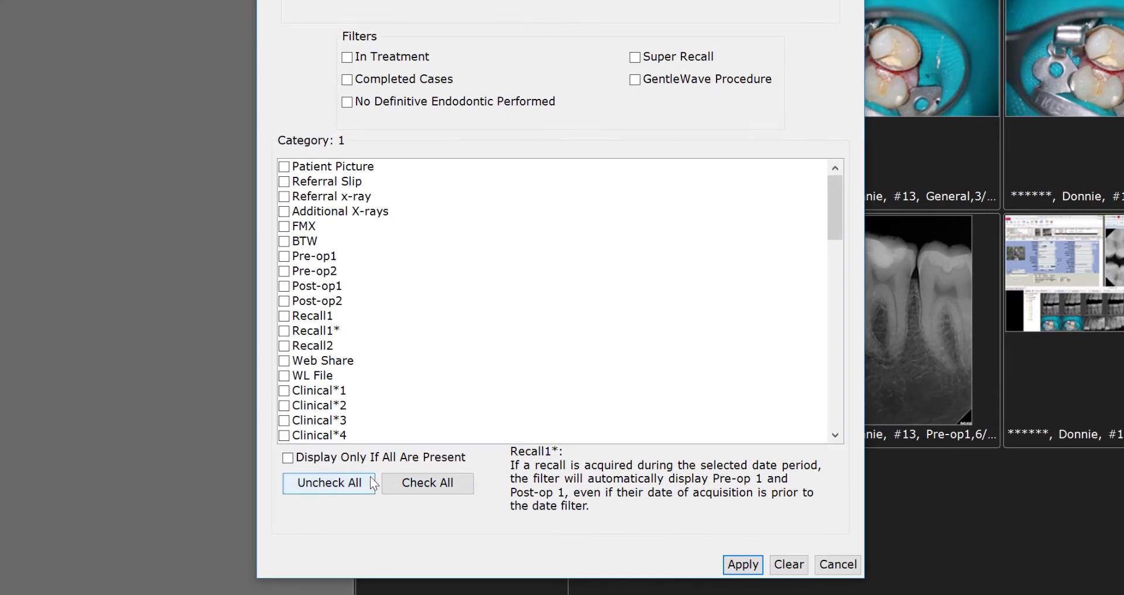
click(444, 462)
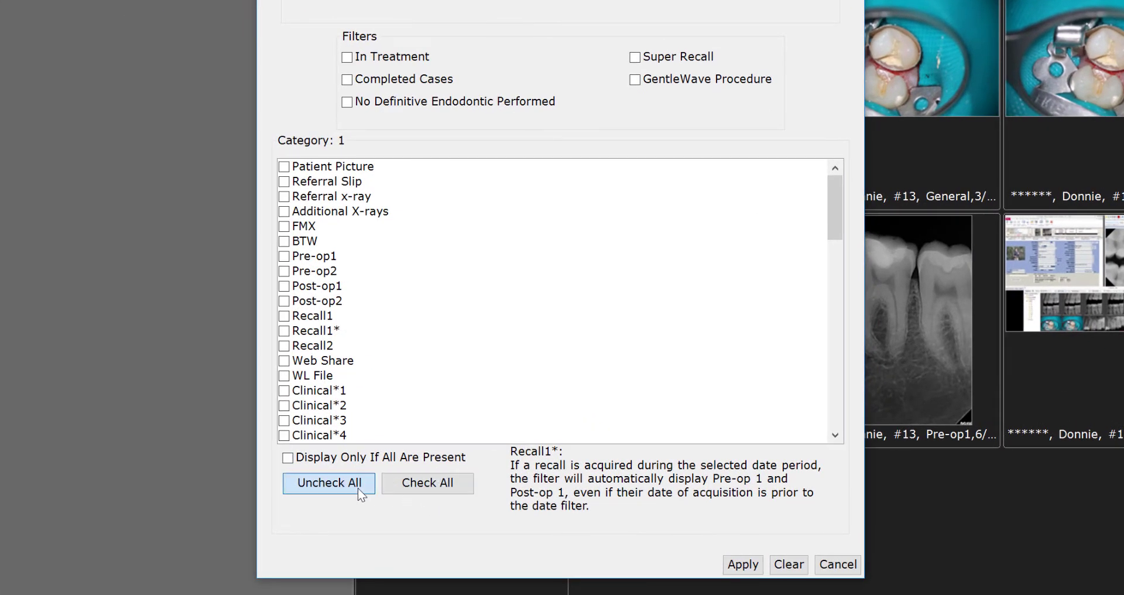
click(284, 331)
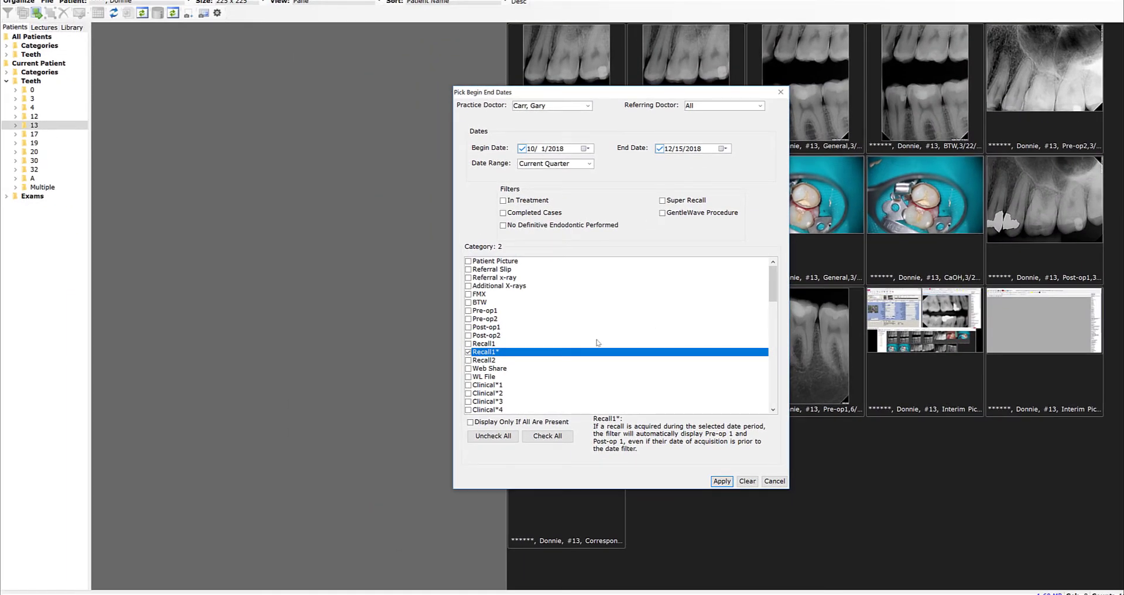
- Set the filter's date range to Current Year, apply it and show the images for all patients
click(587, 164)
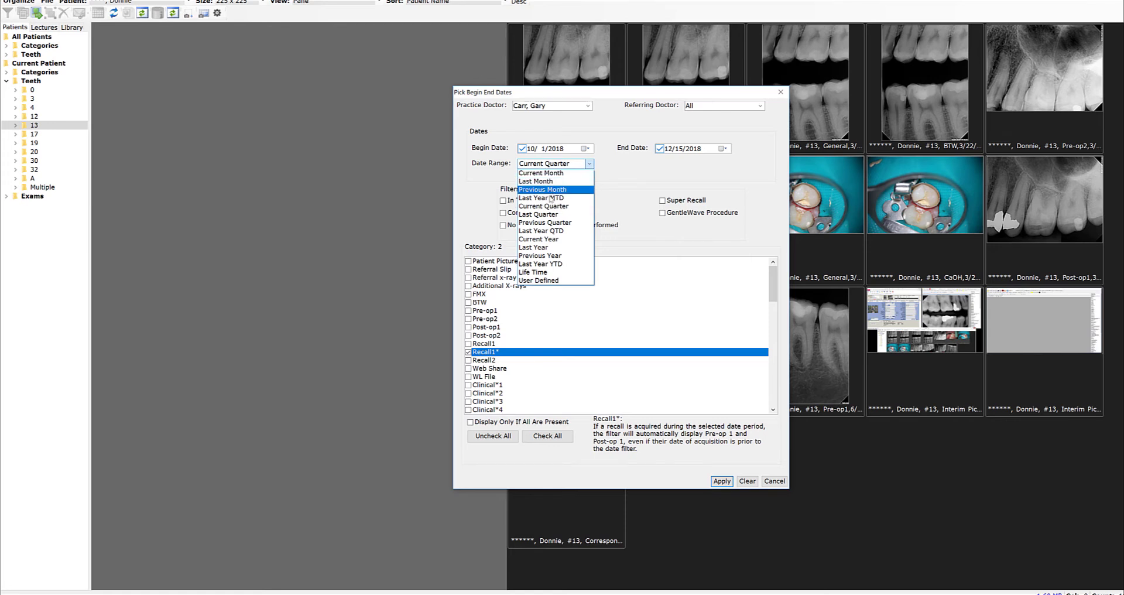
click(556, 240)
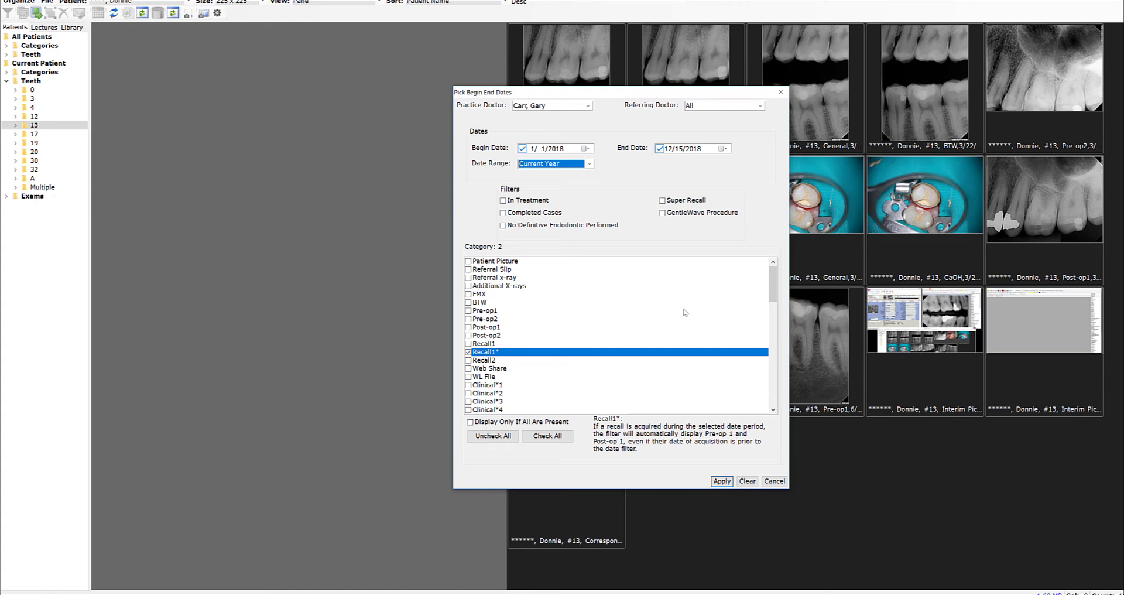
click(724, 484)
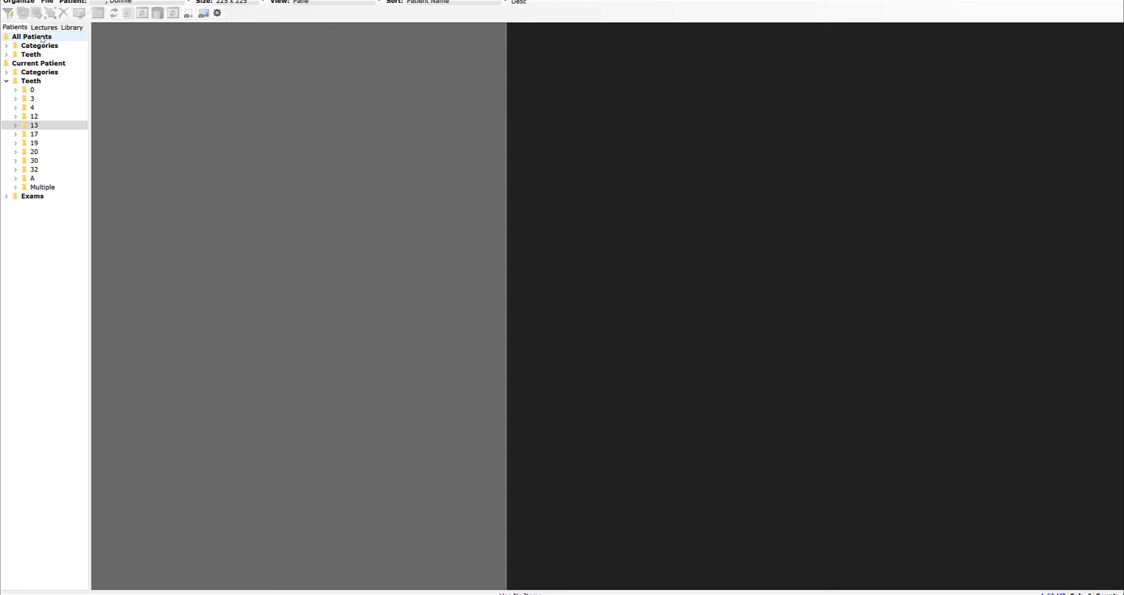
click(42, 39)
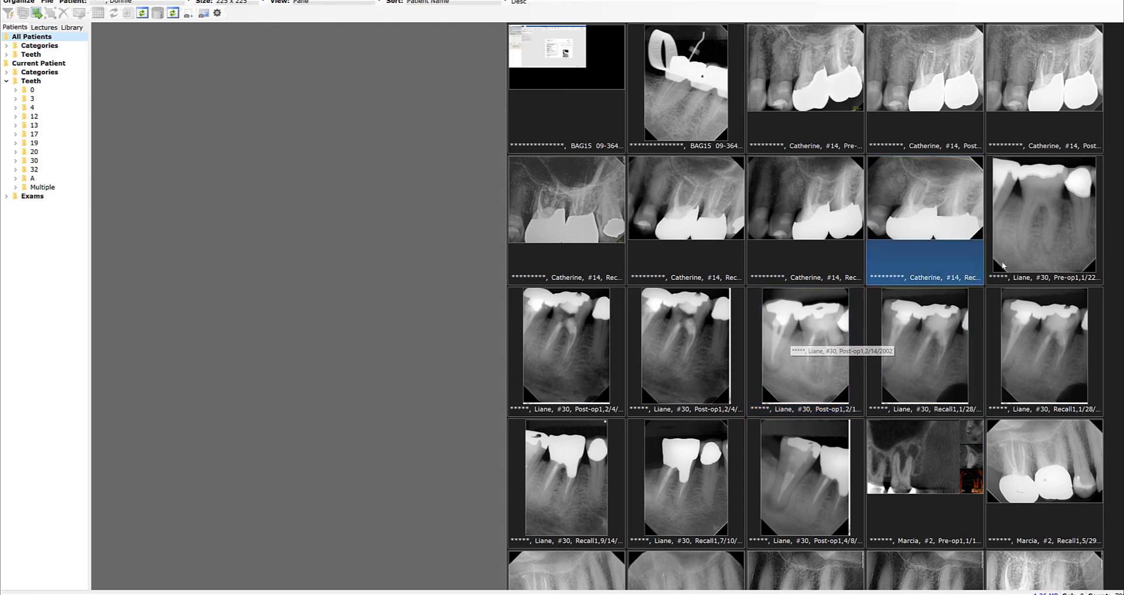
- Preview one patient's tooth #14 Pre-op1 and tooth #2 images, covering the Pre-op, Post-op1 and Recall1 views
click(925, 481)
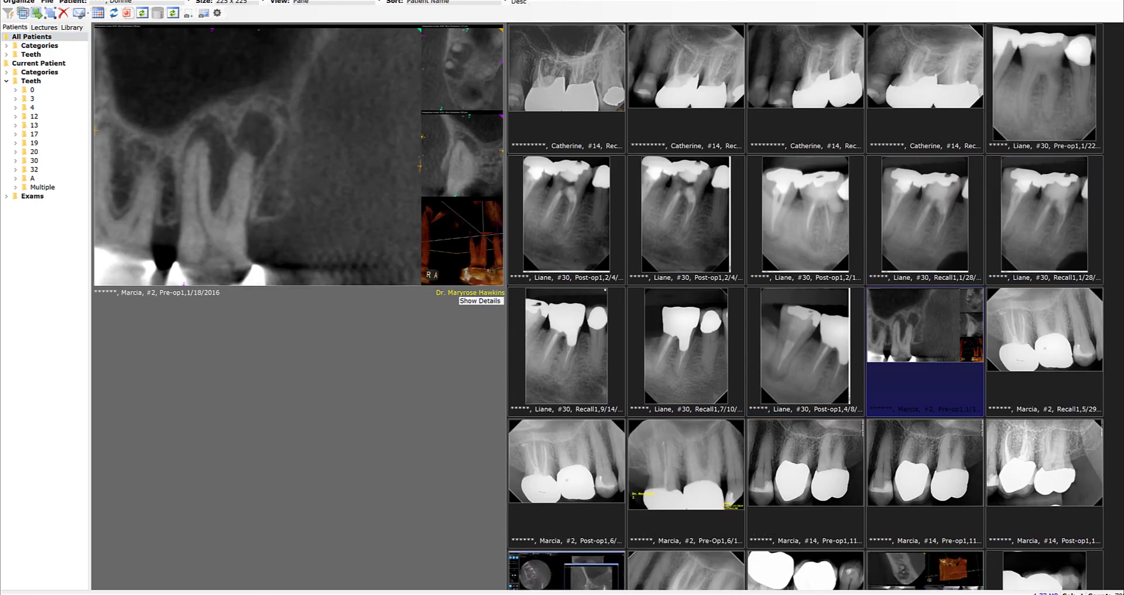
click(805, 525)
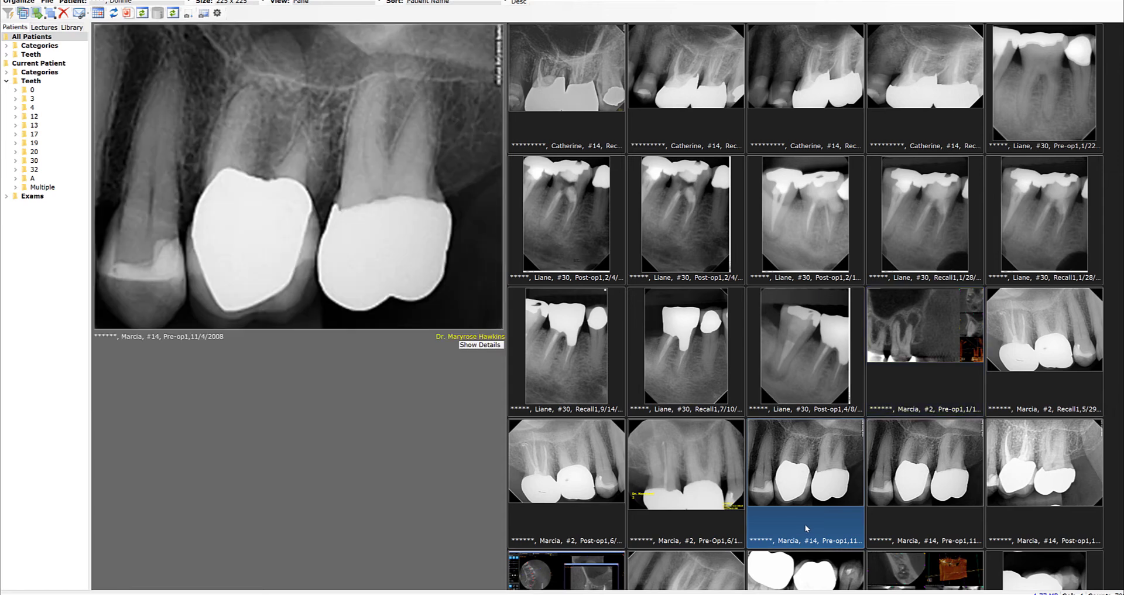
click(686, 524)
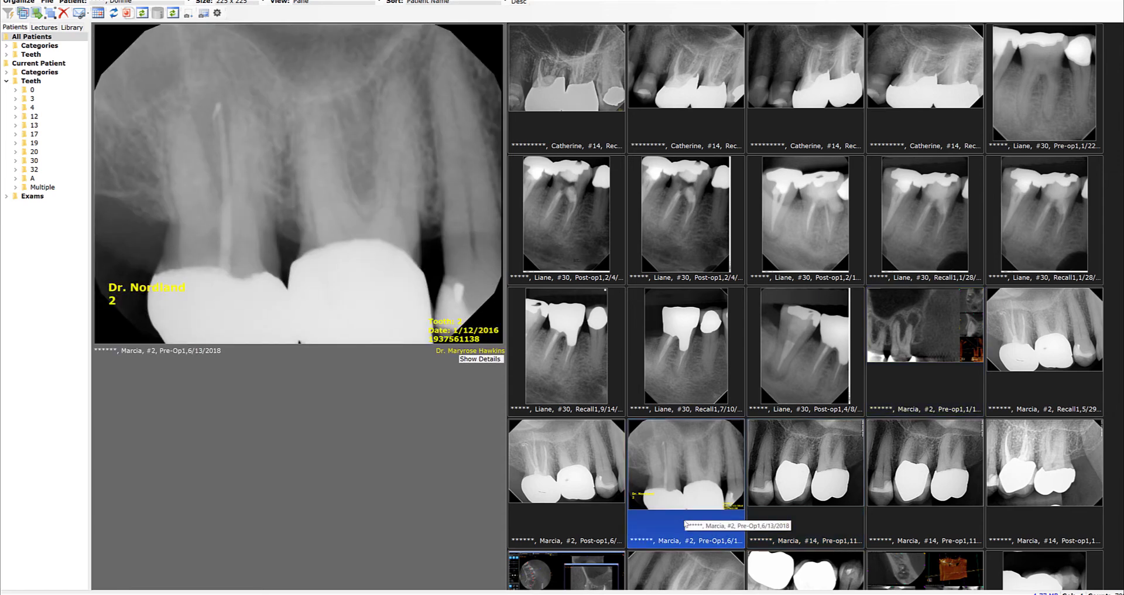
click(597, 511)
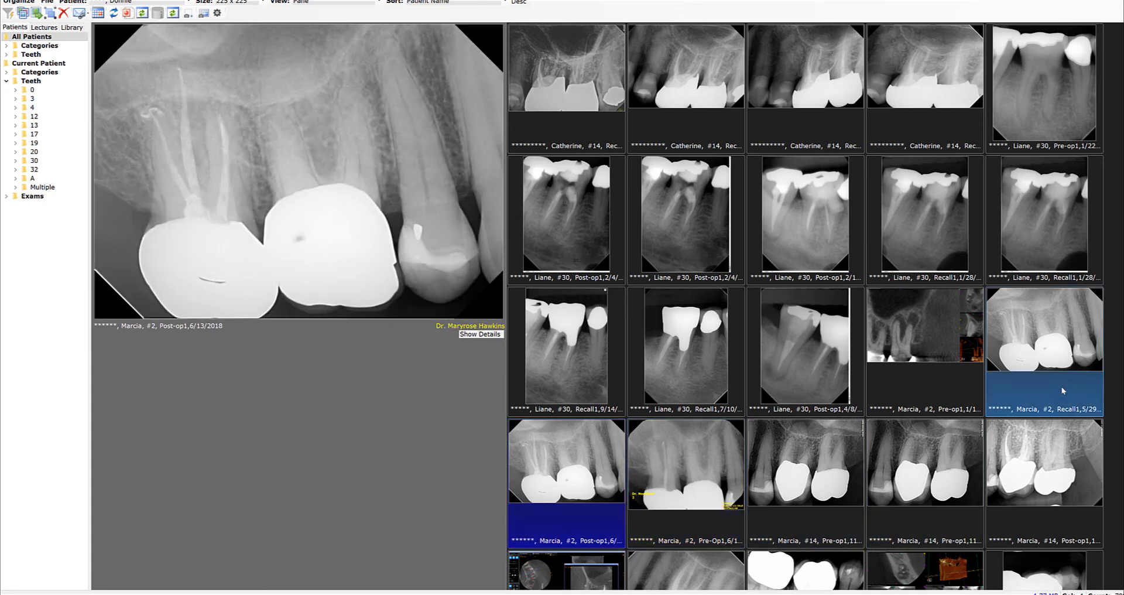
click(1058, 389)
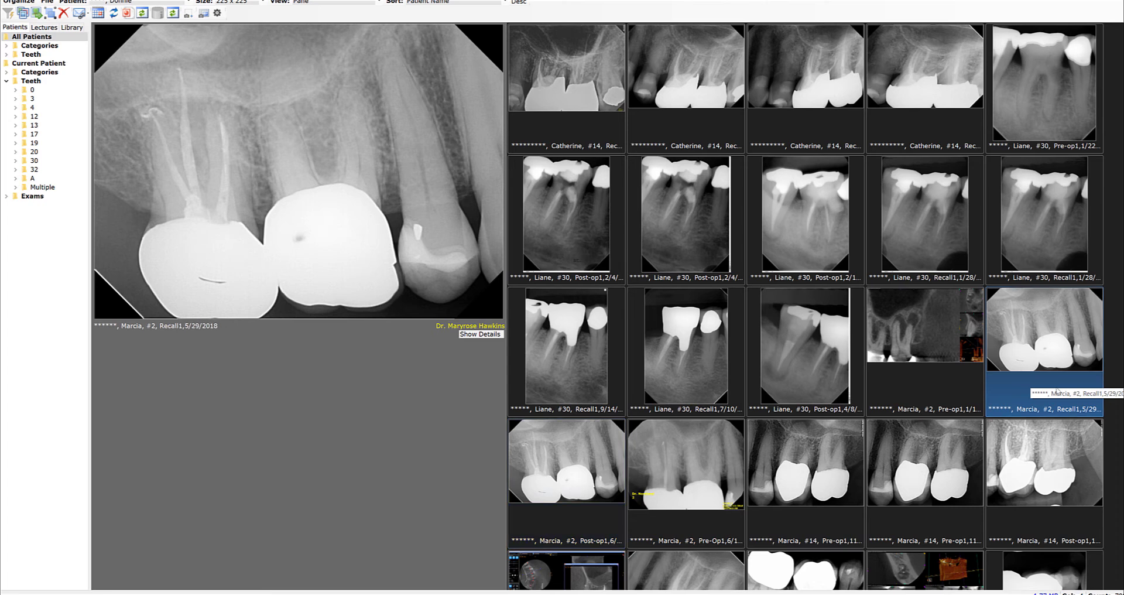
click(921, 390)
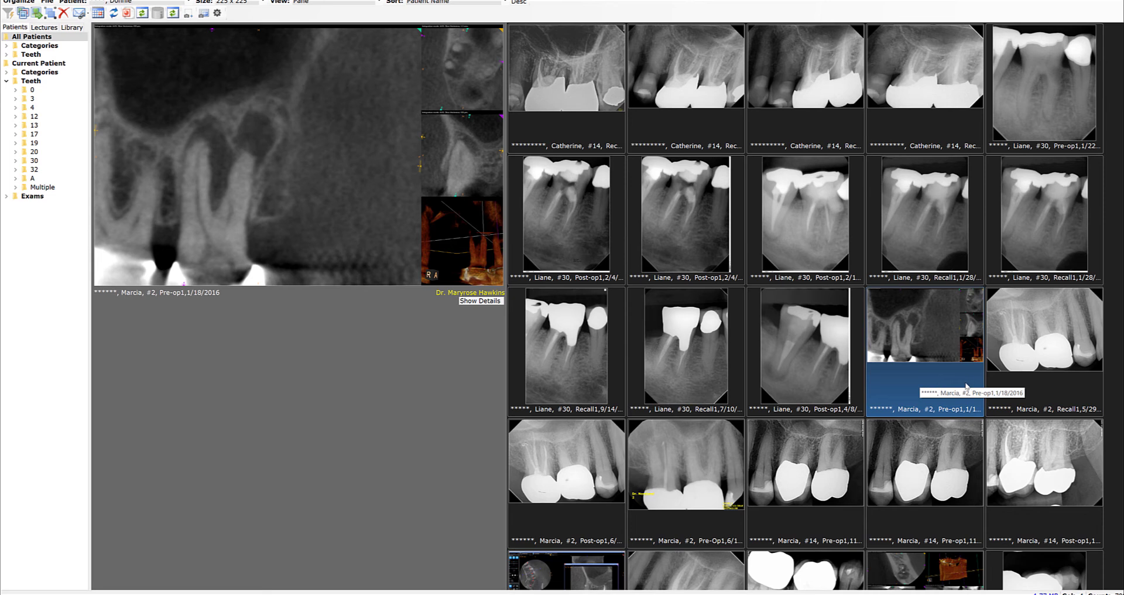
click(930, 390)
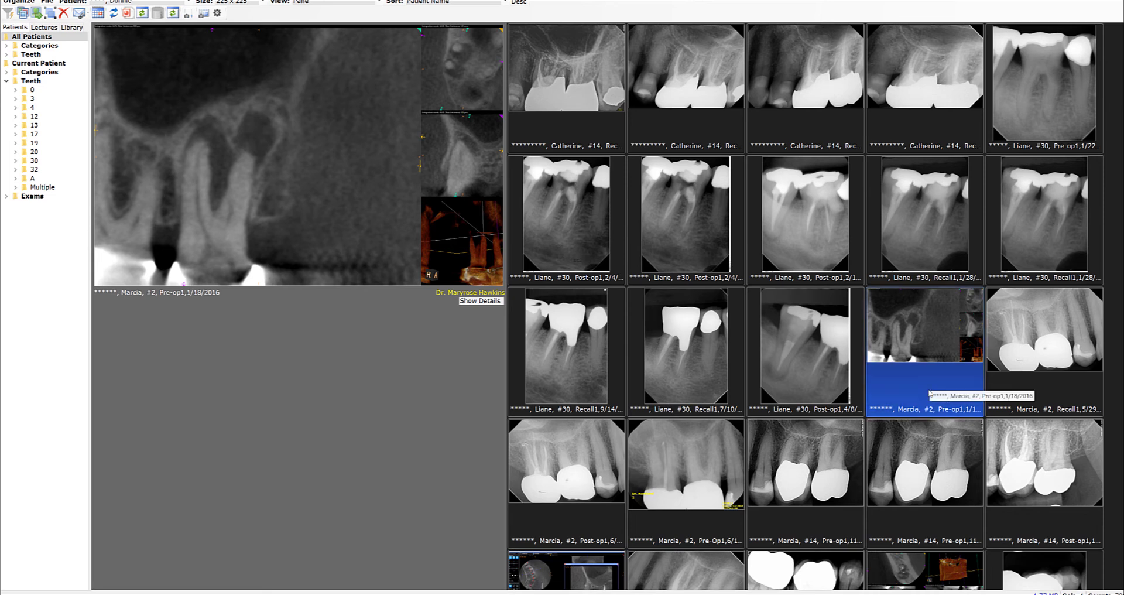
click(930, 396)
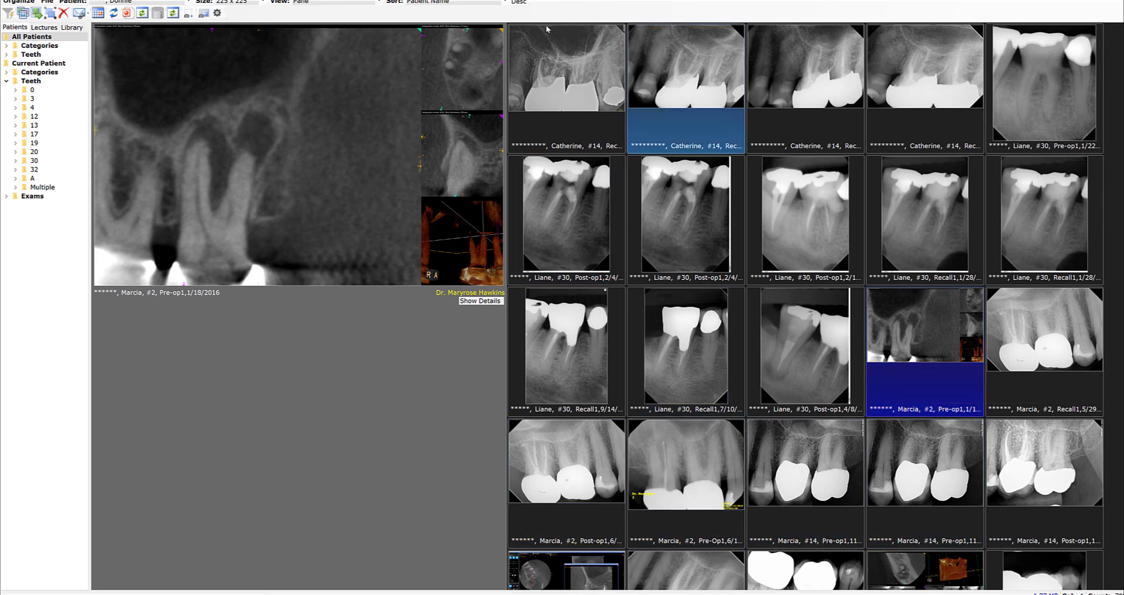
- Group the recall images by patient name and preview a tooth #30 Pre-op1 from 3/5/2002 and its Recall1 from 4/22/2018
click(504, 3)
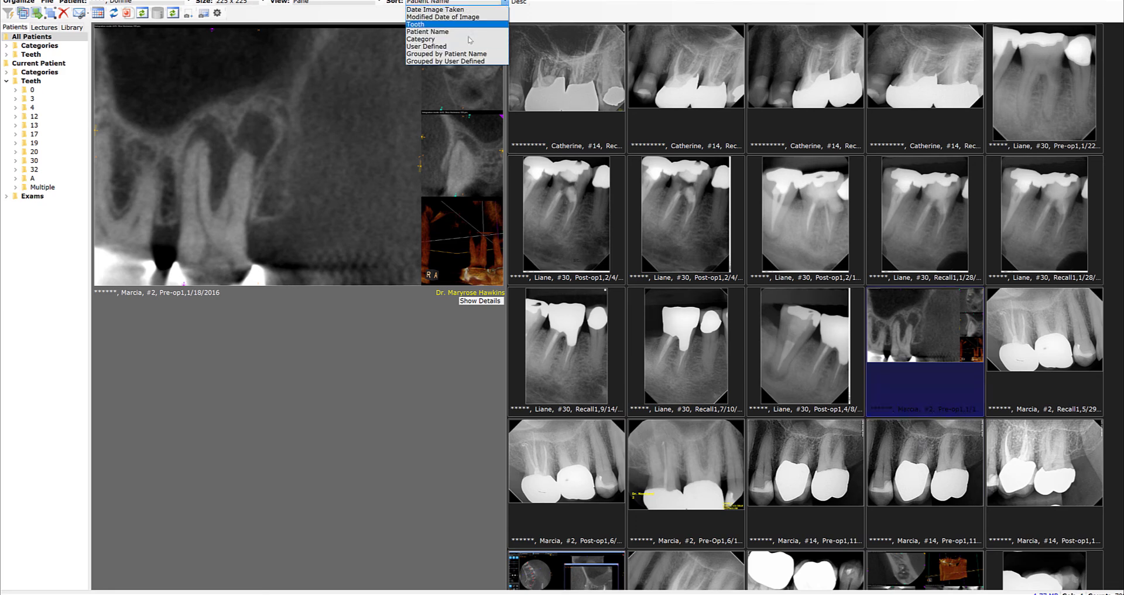
click(464, 55)
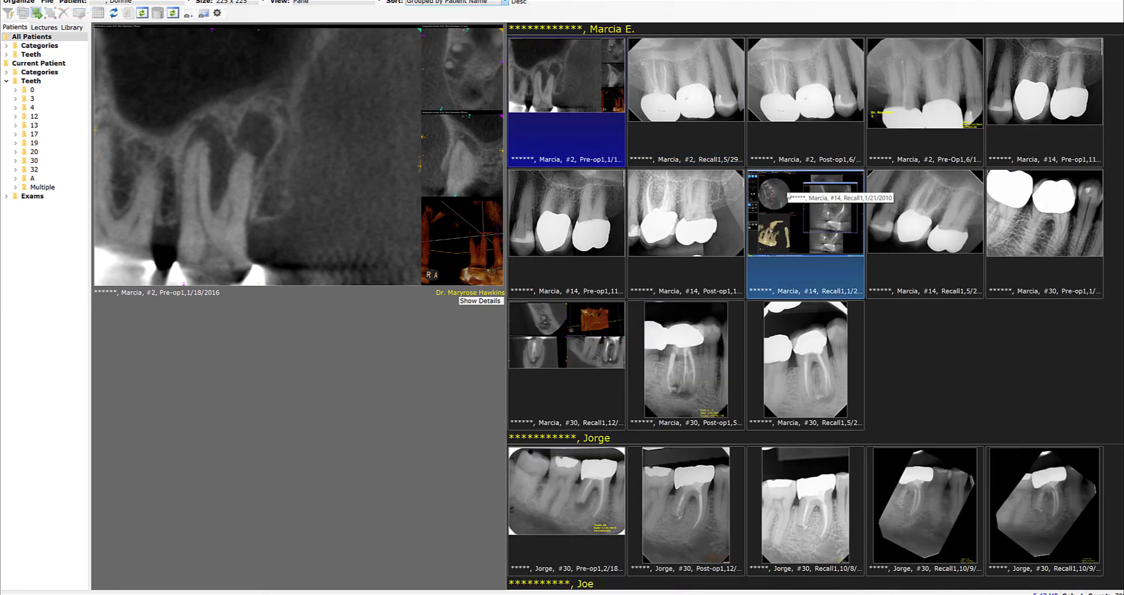
scroll(788, 194, down, 1)
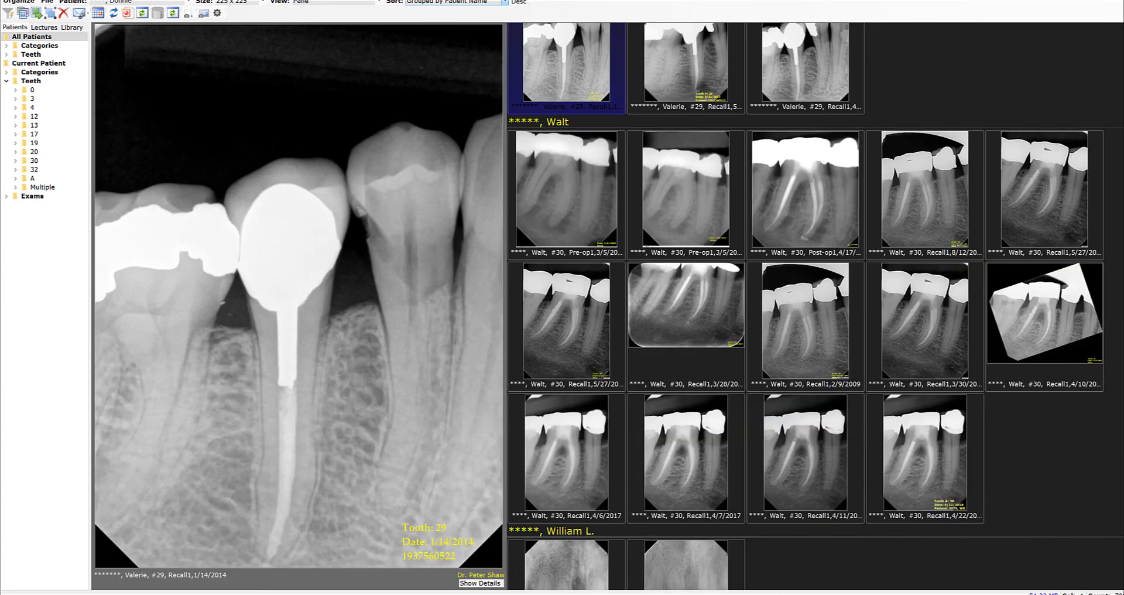
click(573, 211)
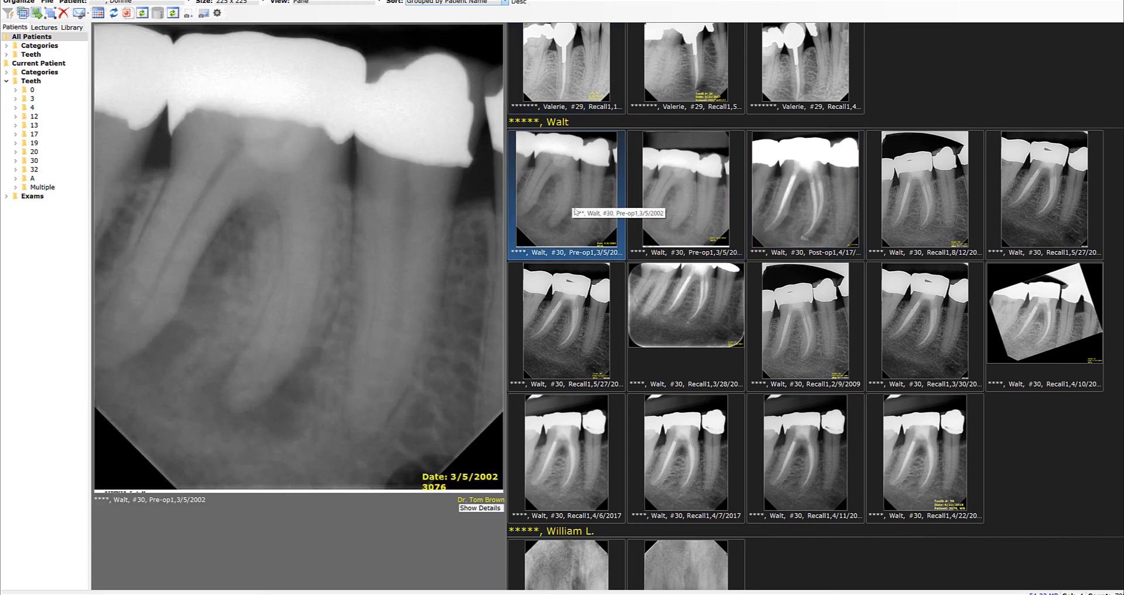
click(927, 469)
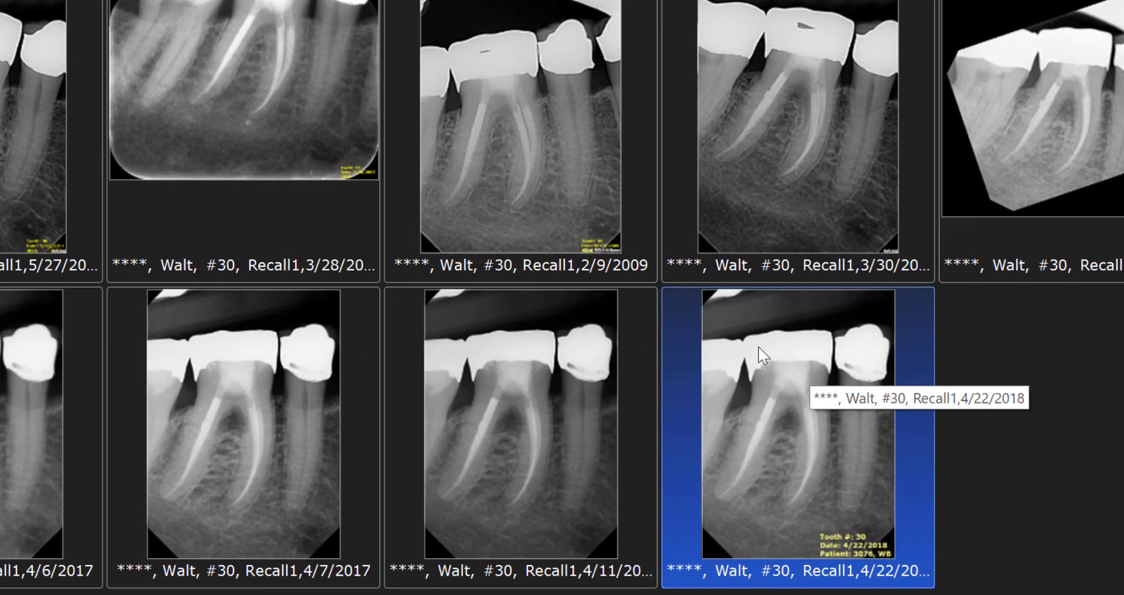
- View all patient images for the tooth #30 Recall1 dated 4/22/2018 in the second Organizer and browse that patient's tooth #30 set
right_click(887, 412)
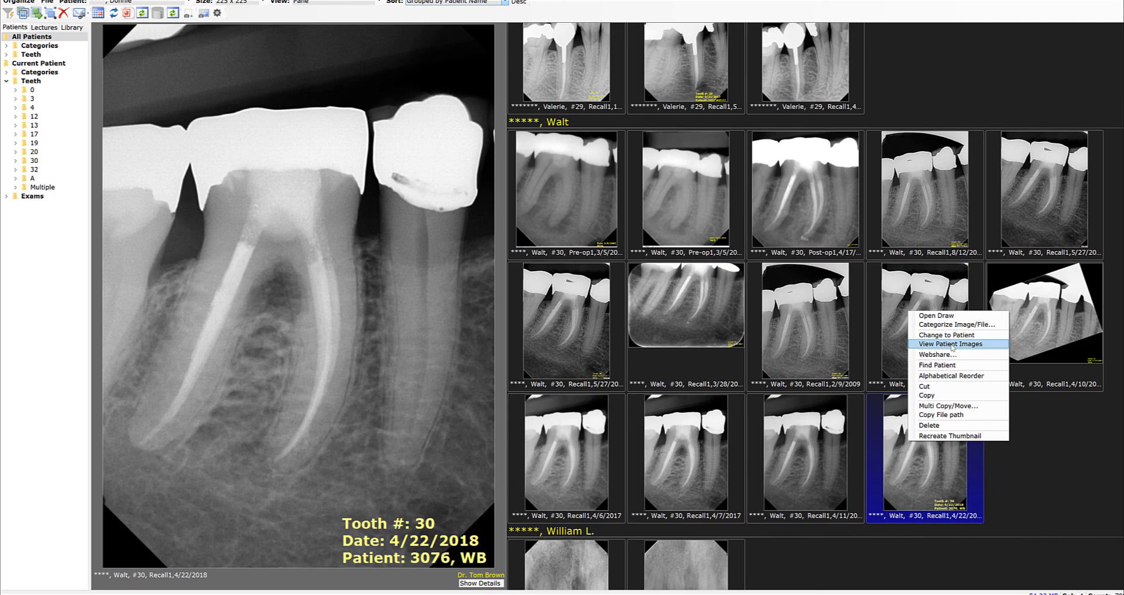
click(951, 344)
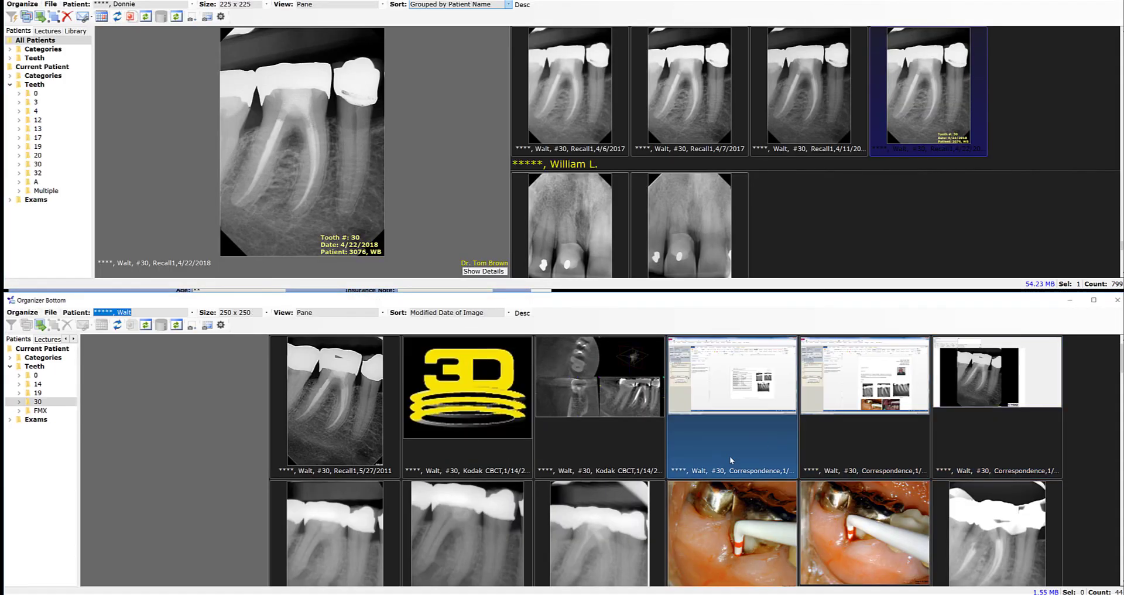
scroll(729, 455, down, 5)
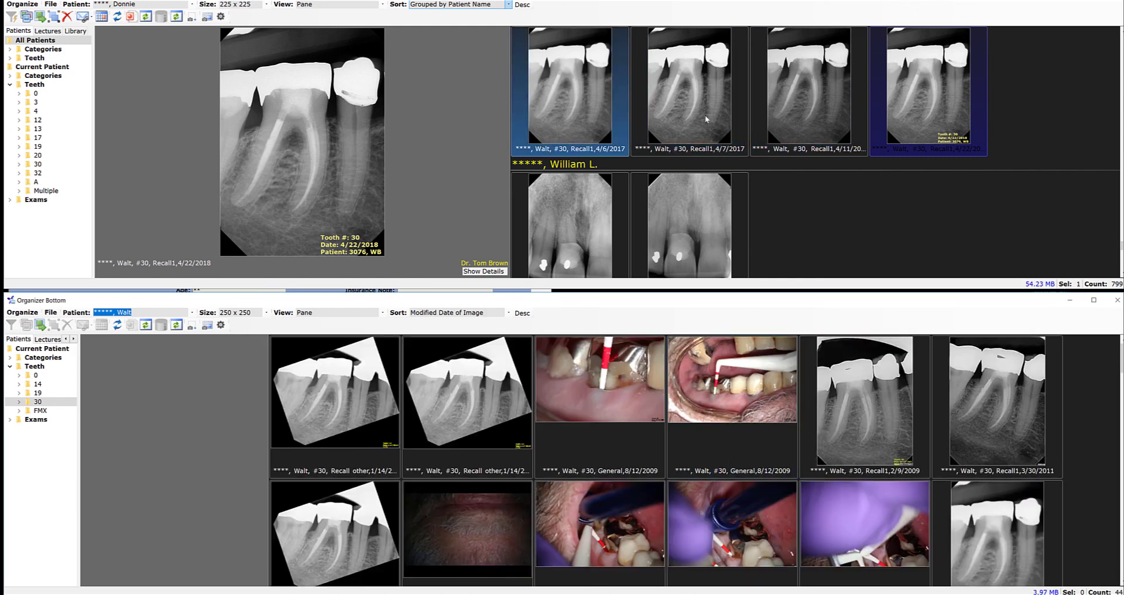
scroll(780, 464, down, 3)
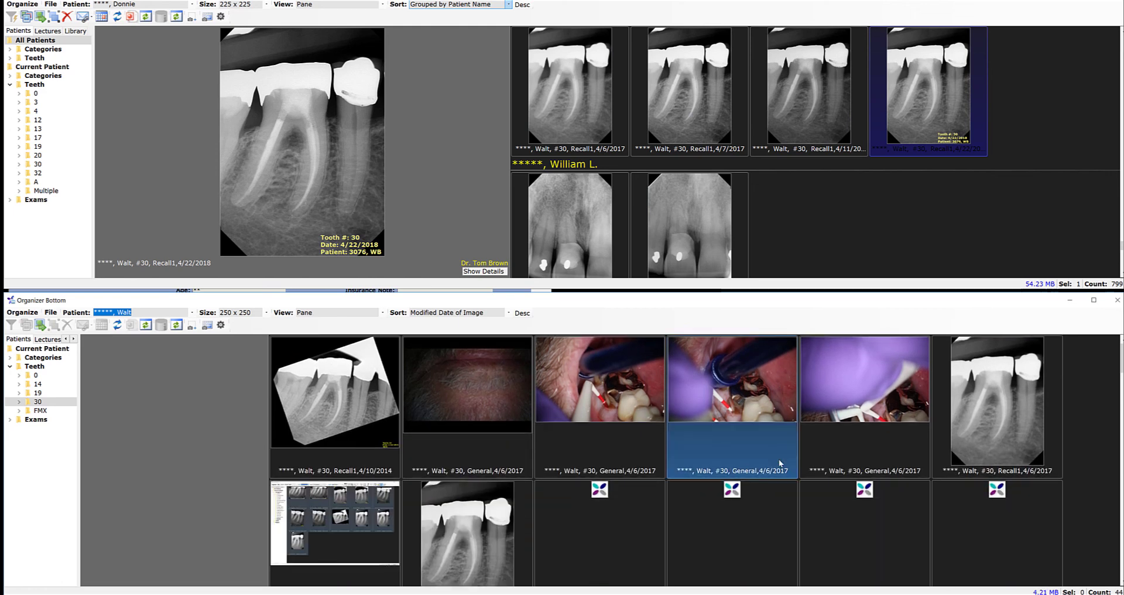
scroll(780, 463, down, 3)
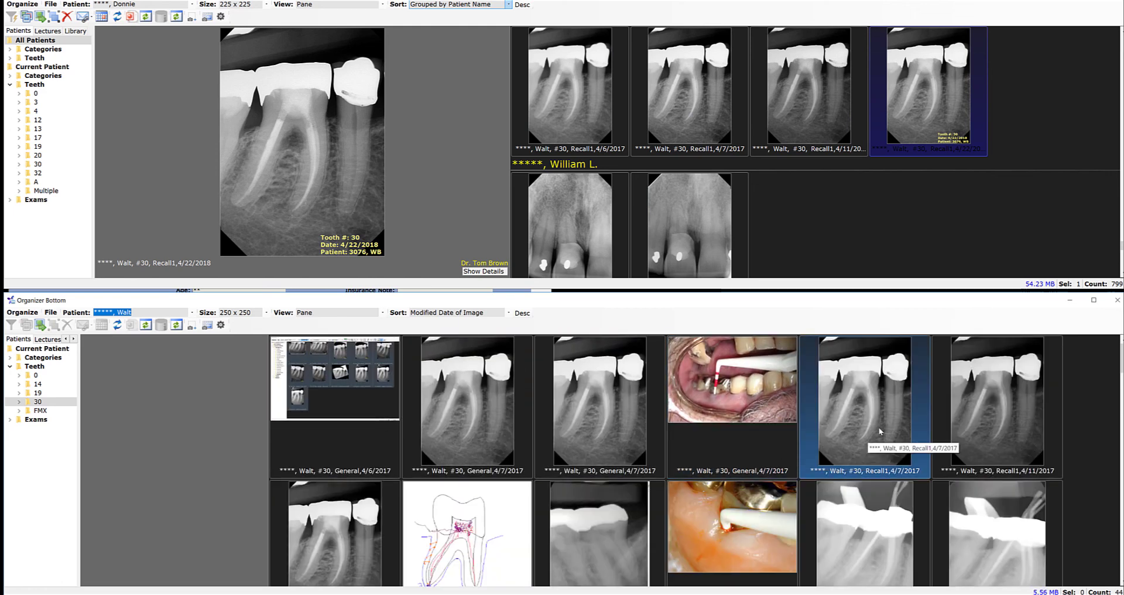
scroll(871, 416, down, 5)
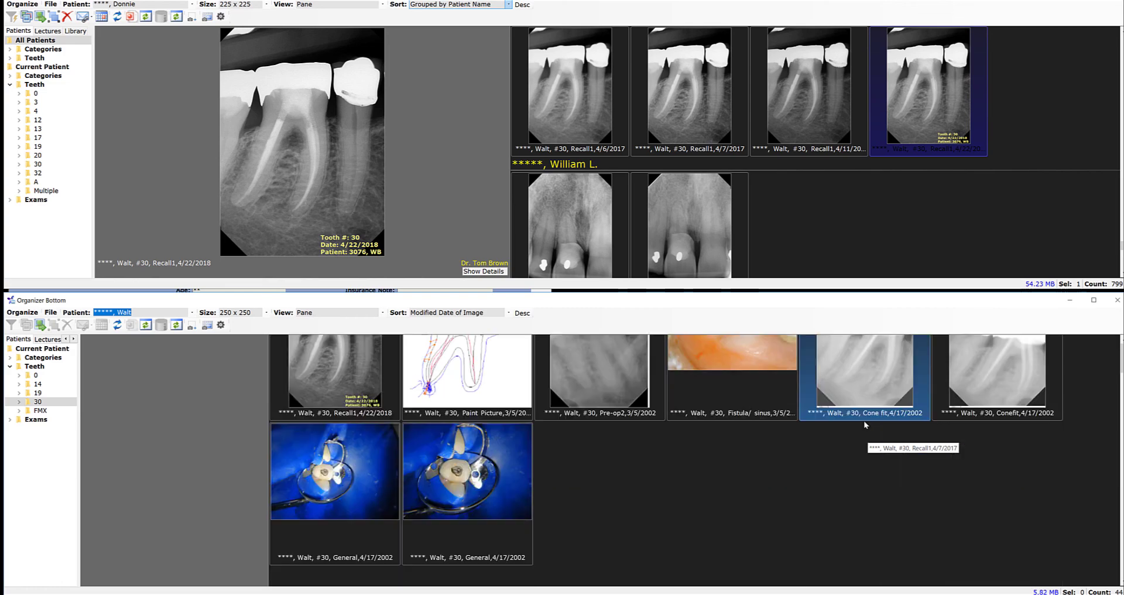
scroll(865, 423, up, 1)
scroll(865, 425, up, 5)
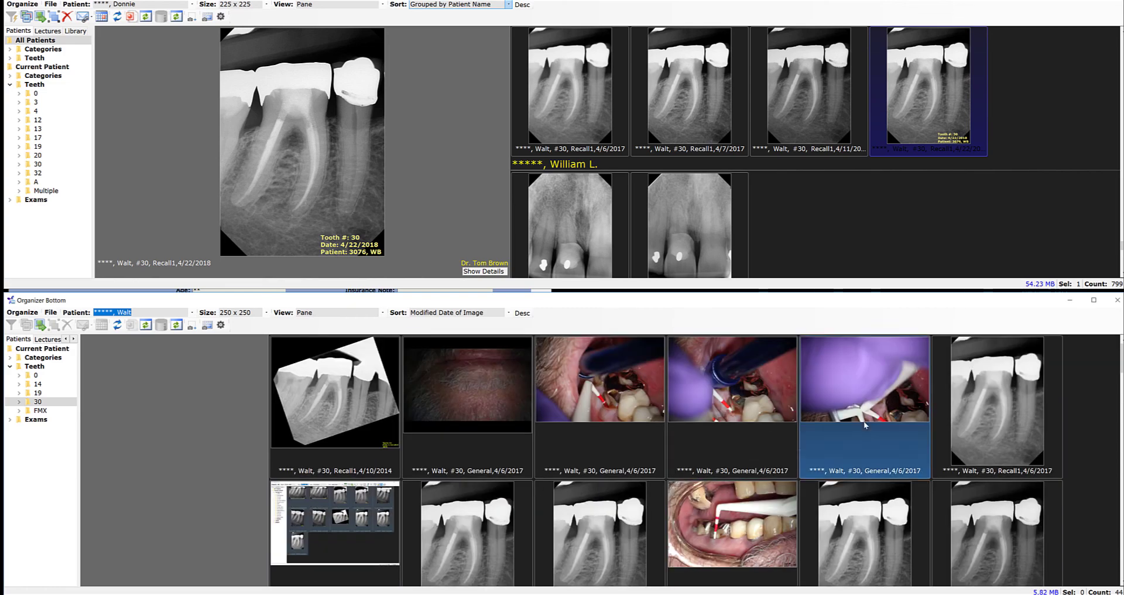